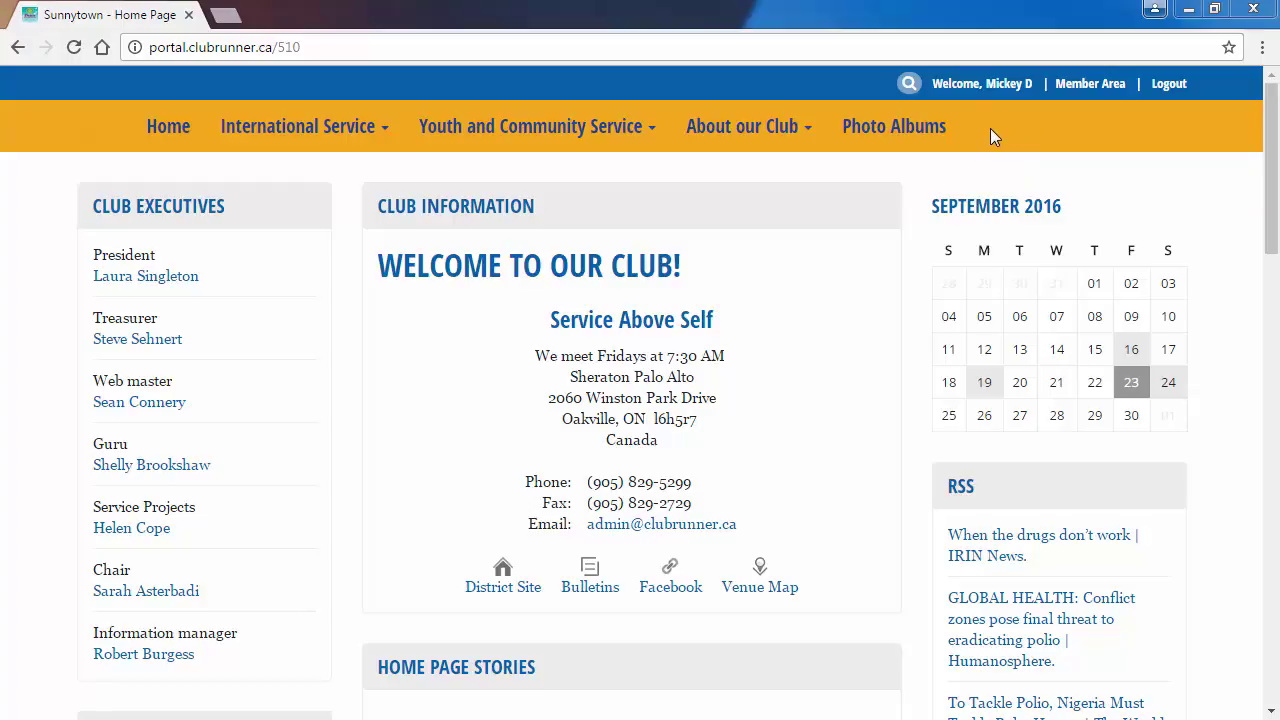
Step: Go to the member area, open the list of custom pages for the home page and start a new page
left_click(1087, 90)
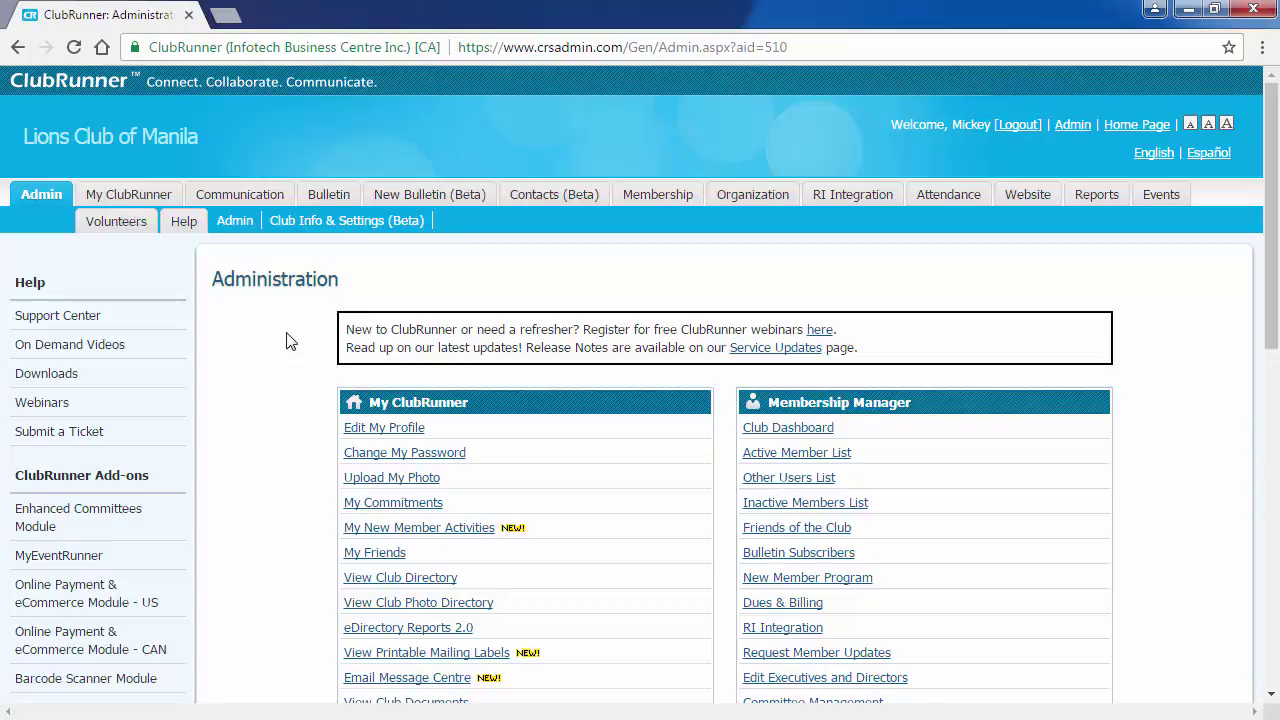
scroll(288, 341, "down", 5)
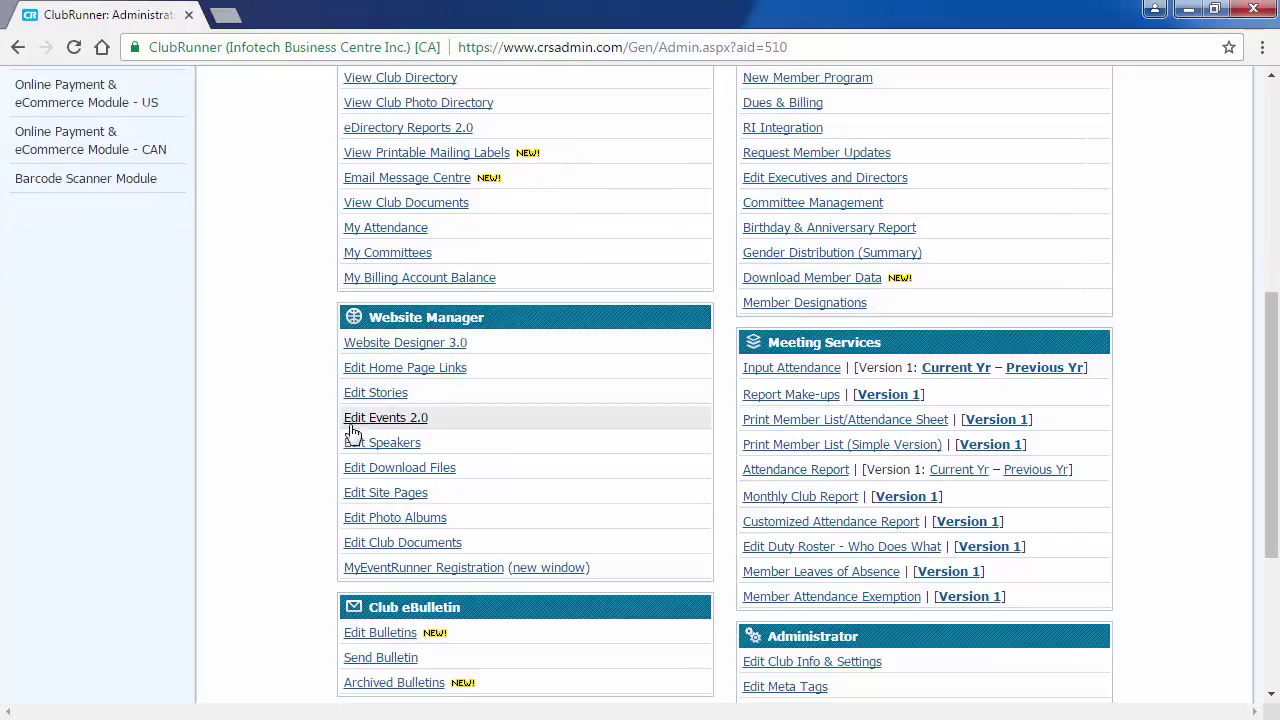
left_click(398, 496)
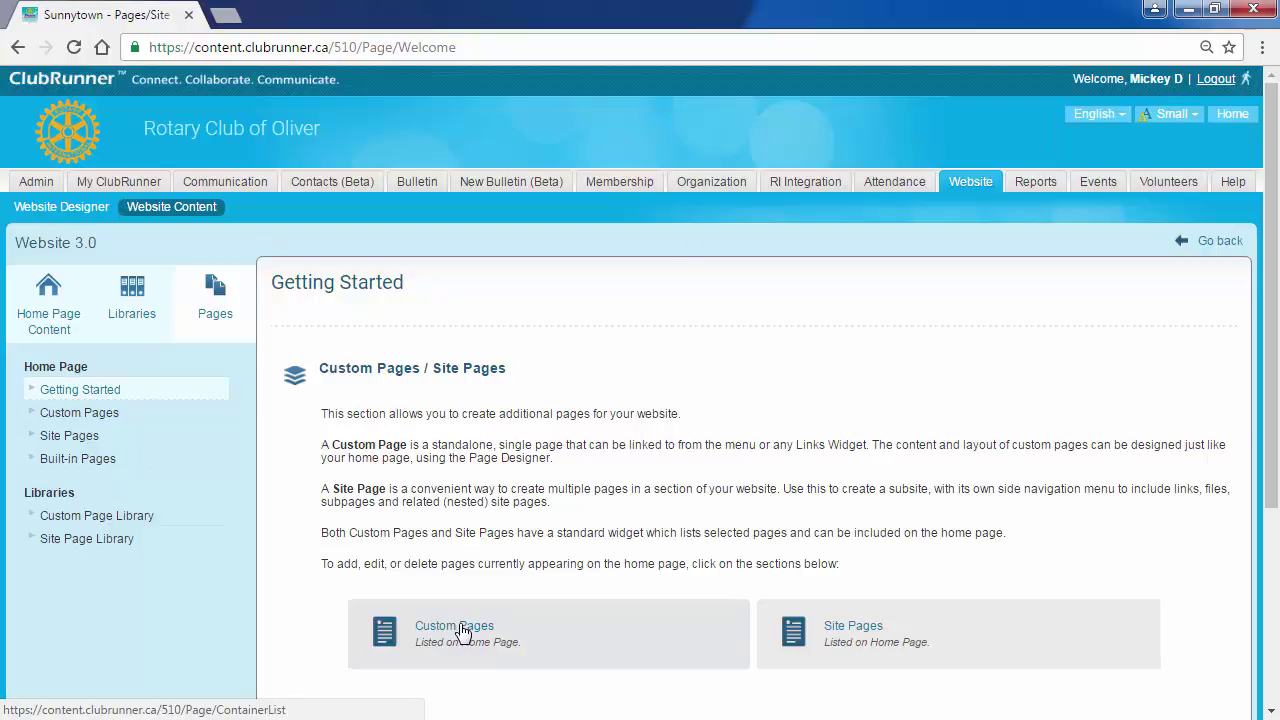
left_click(461, 630)
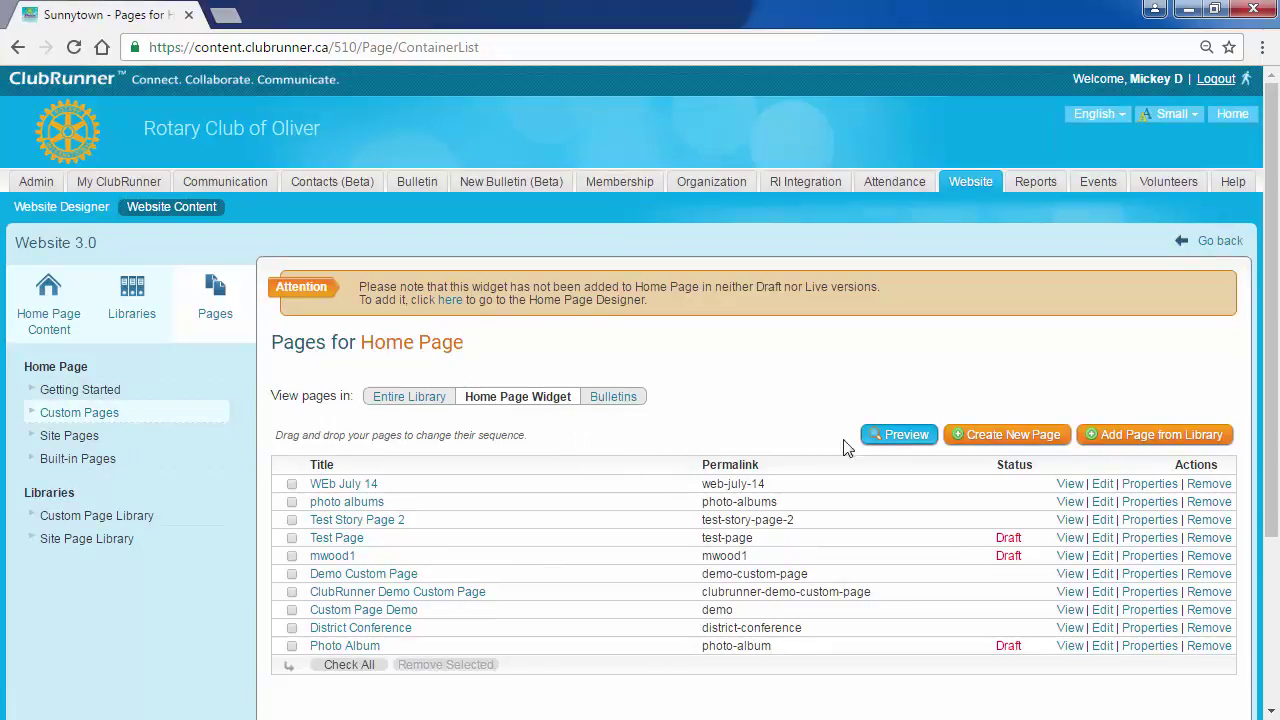
left_click(1001, 440)
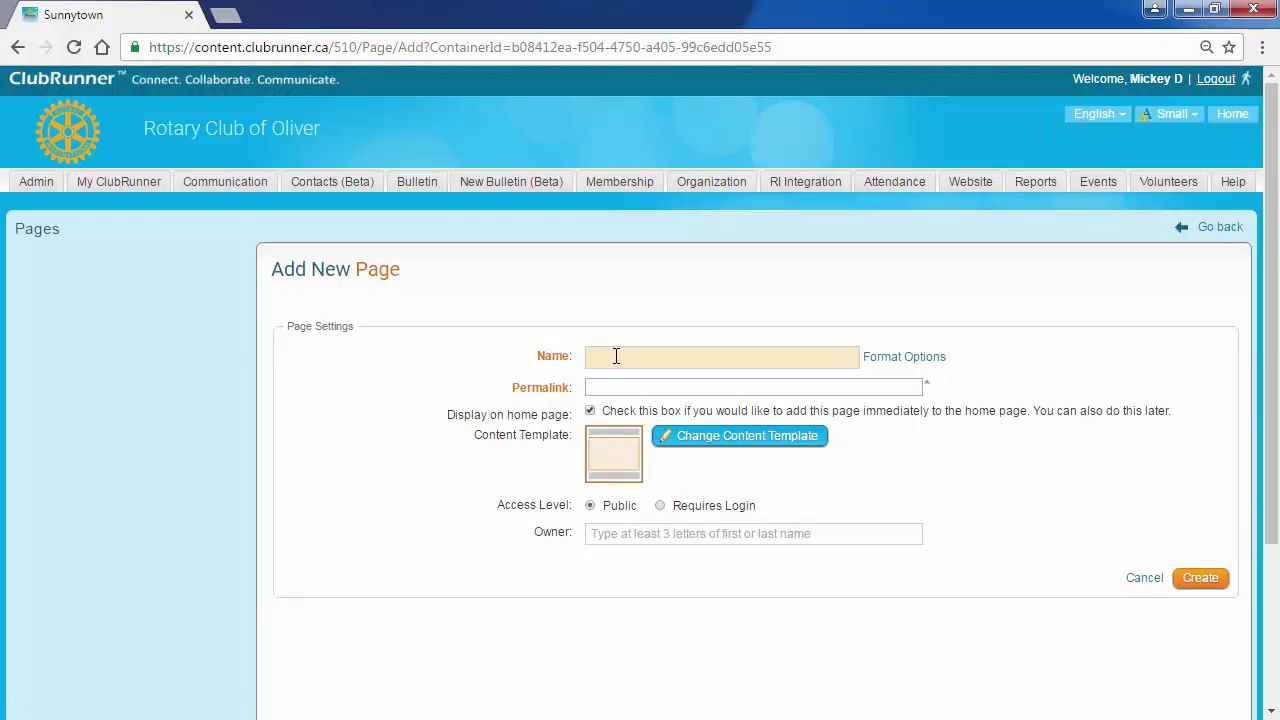
Step: Name the new page "Contact" followed by the member's first name and let its permalink fill in from the name
type("Contact")
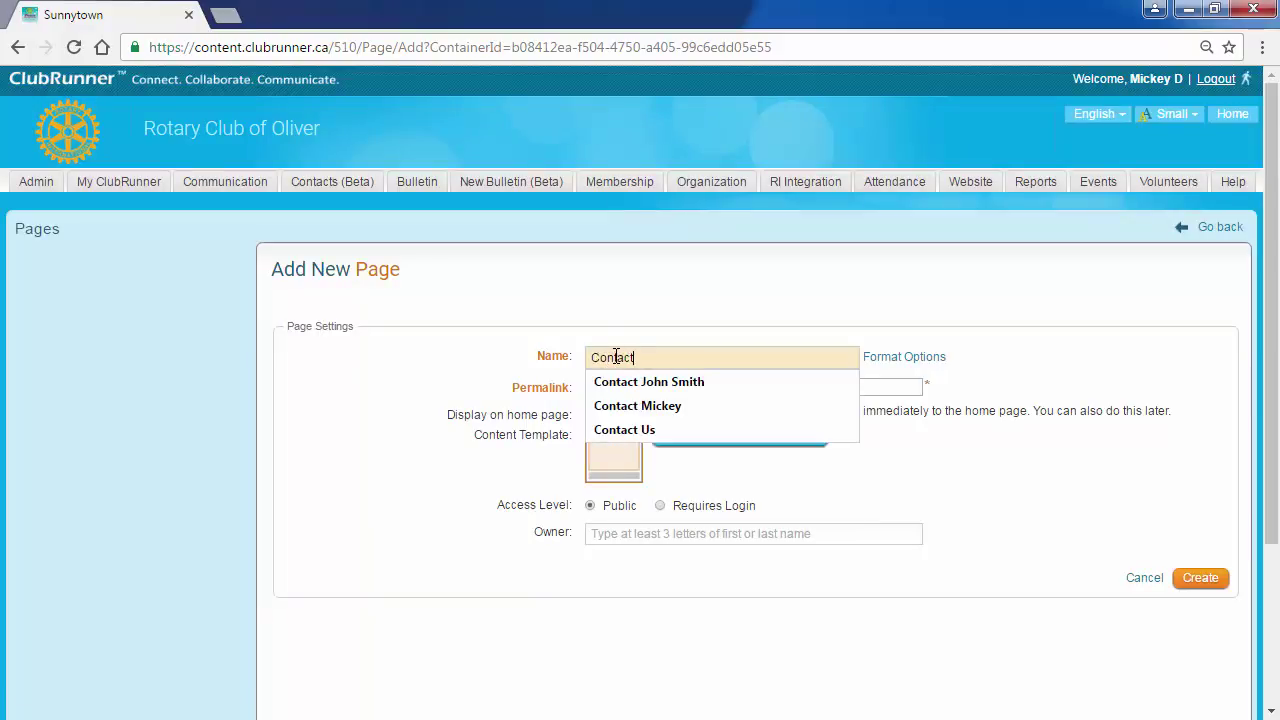
type(" Mickey")
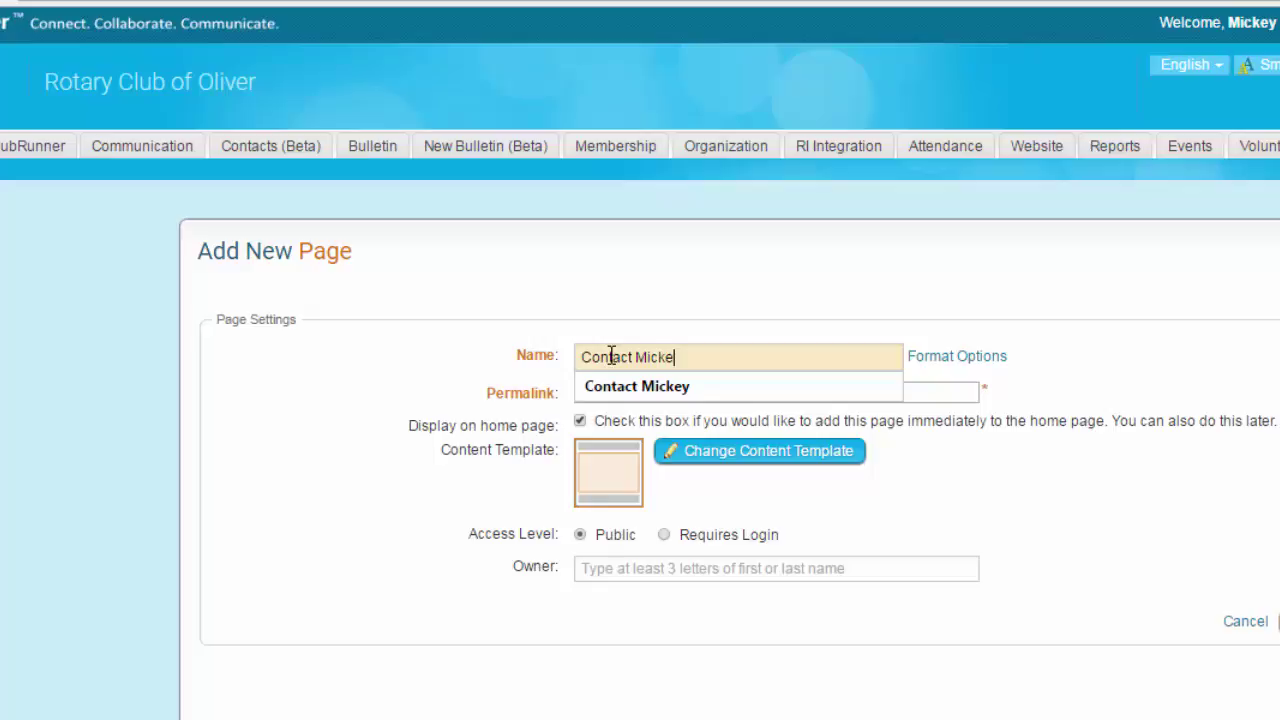
key("BackSpace")
key("BackSpace")
key("BackSpace")
key("BackSpace")
key("BackSpace")
key("BackSpace")
type("Us")
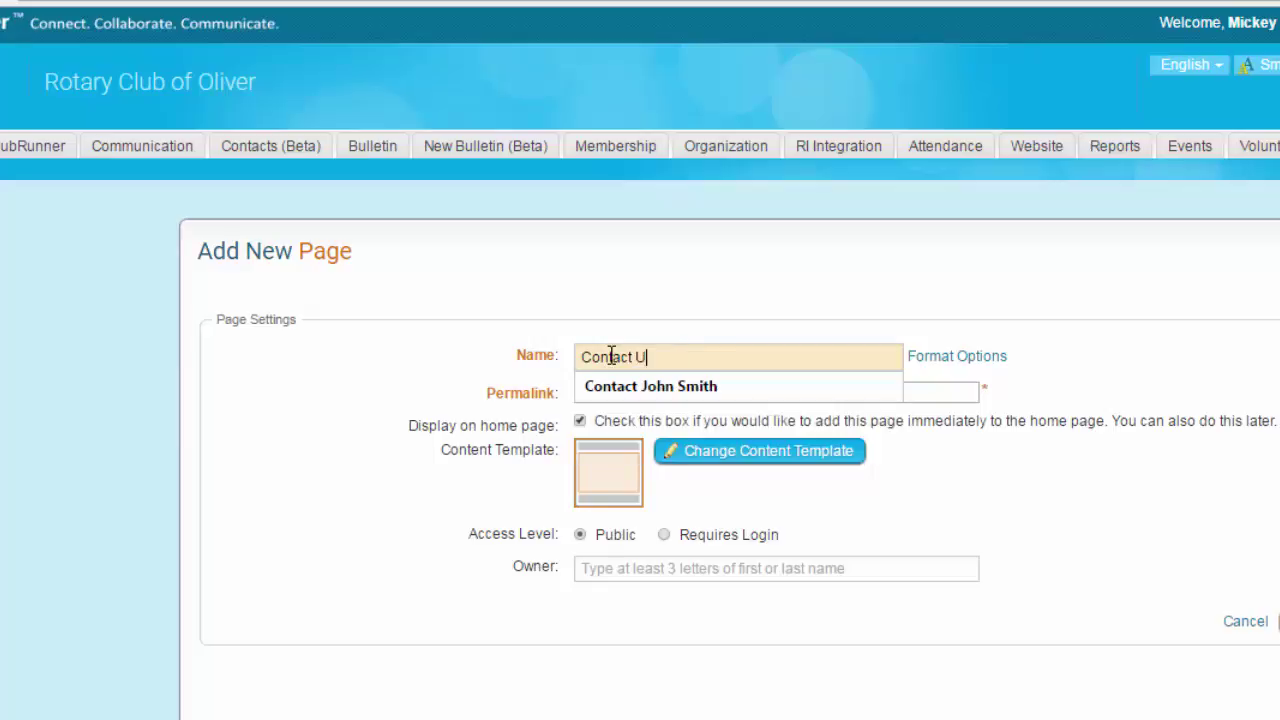
key("BackSpace")
key("BackSpace")
type("Mickey")
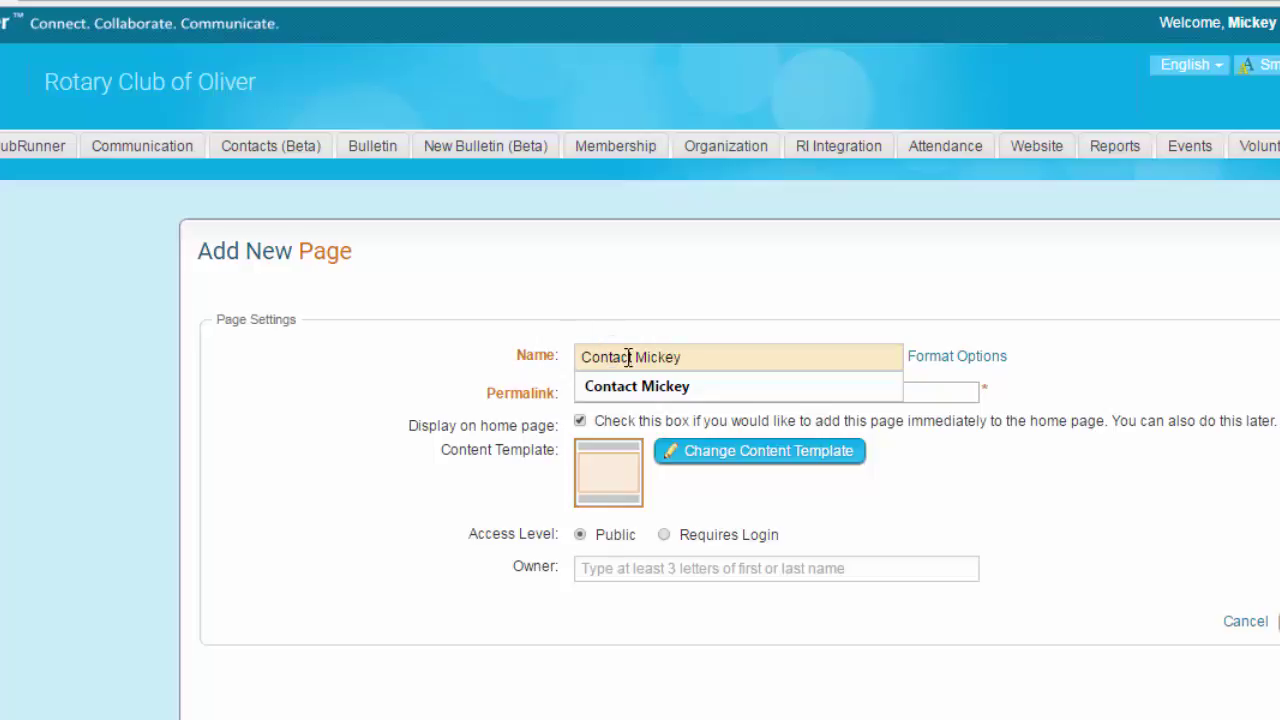
left_click(603, 286)
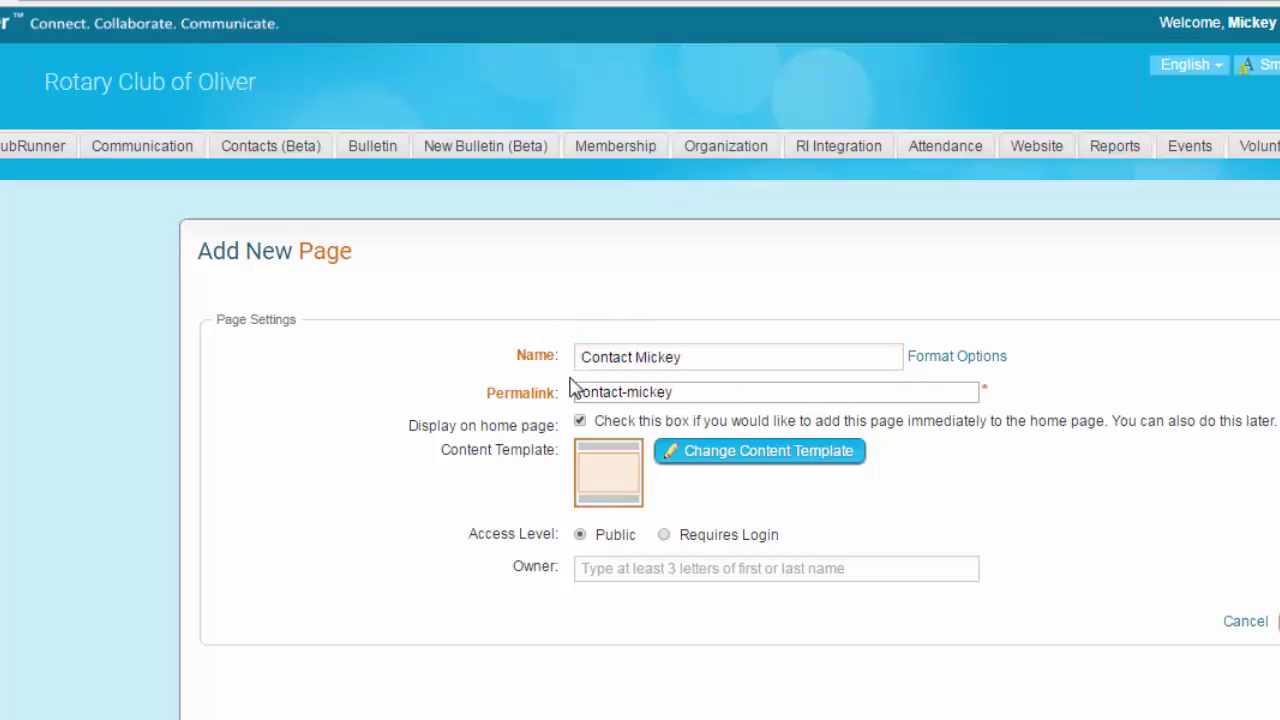
left_click_drag(682, 391, 572, 380)
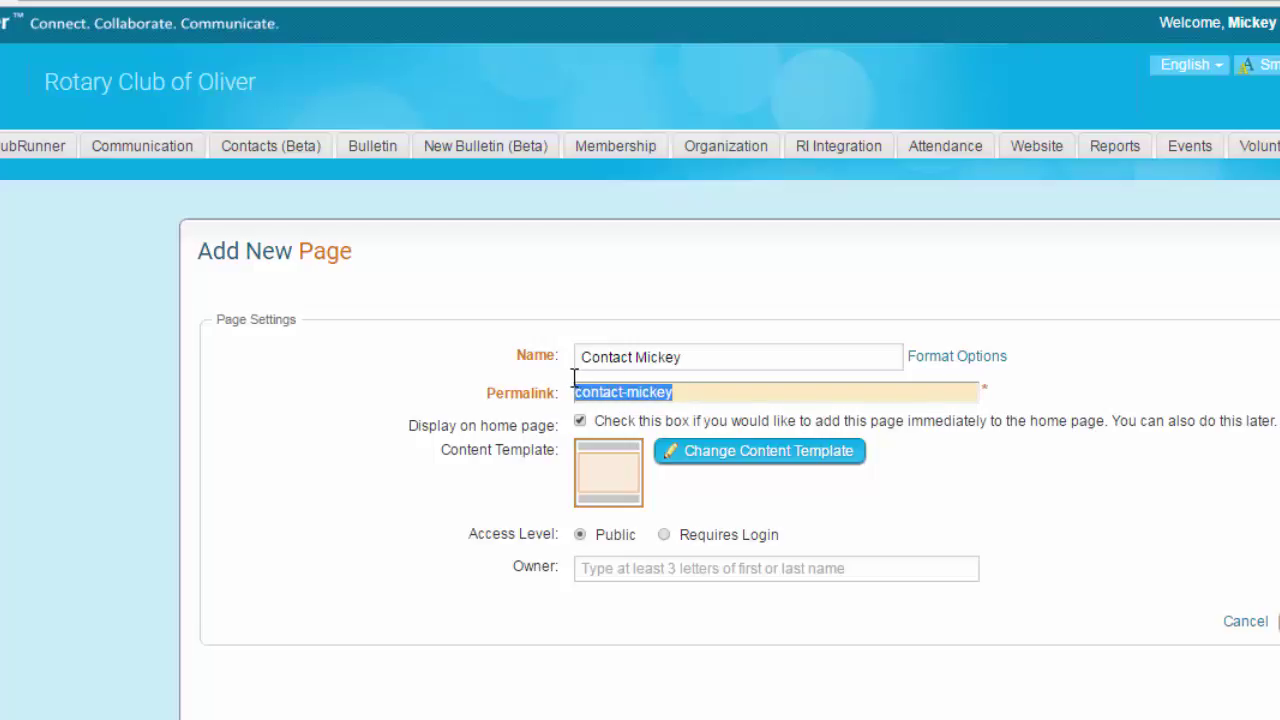
left_click(691, 391)
left_click(600, 391)
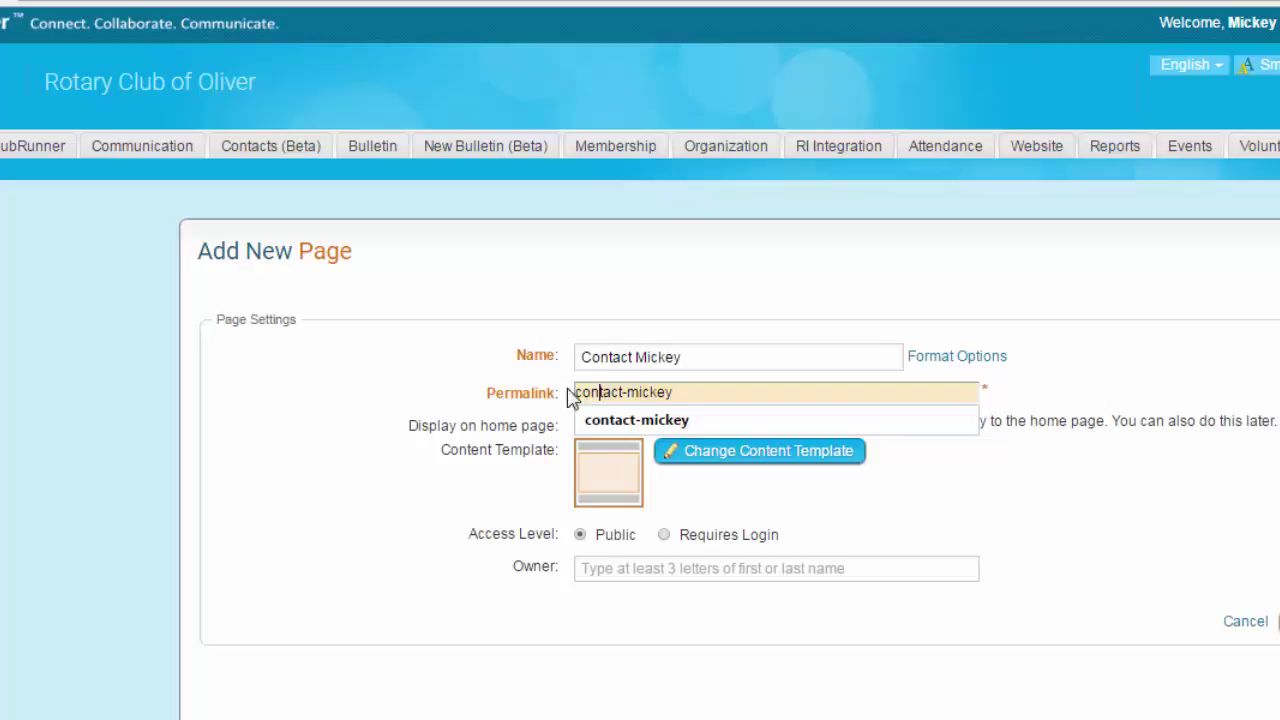
left_click(446, 387)
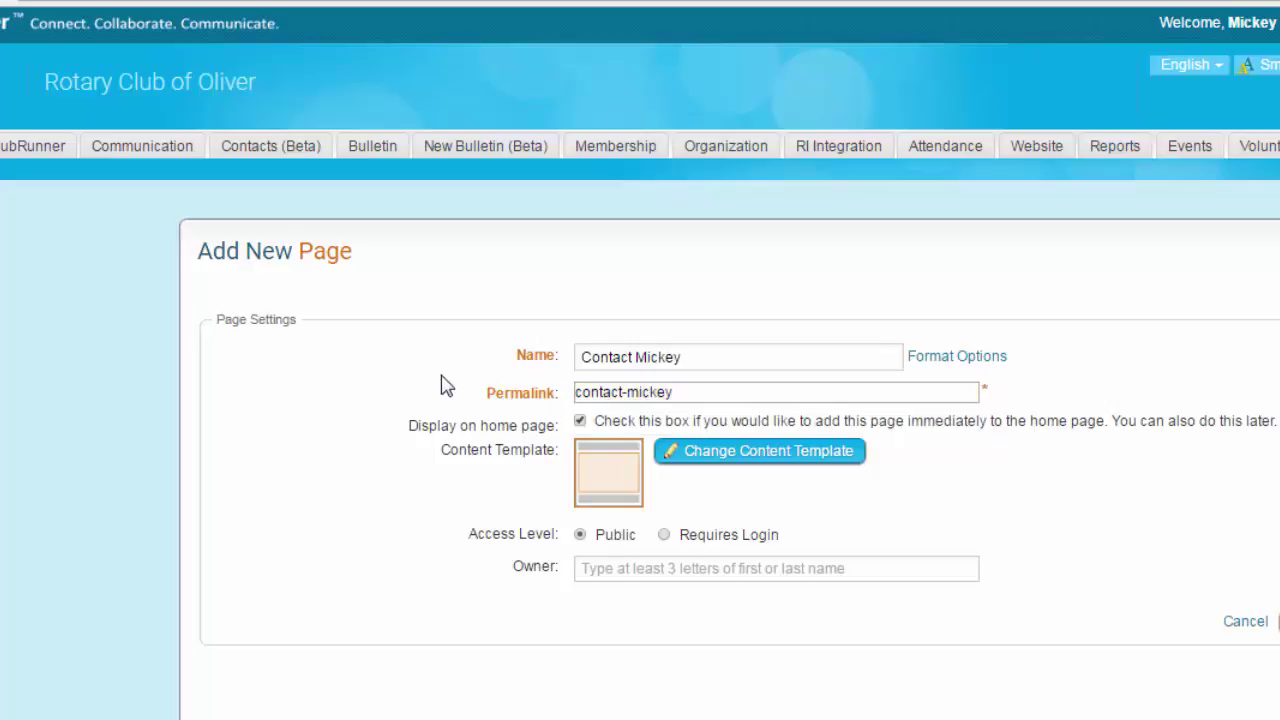
Step: Turn off home page display for the new page, keep the Full Width content template, and create the page
left_click(580, 421)
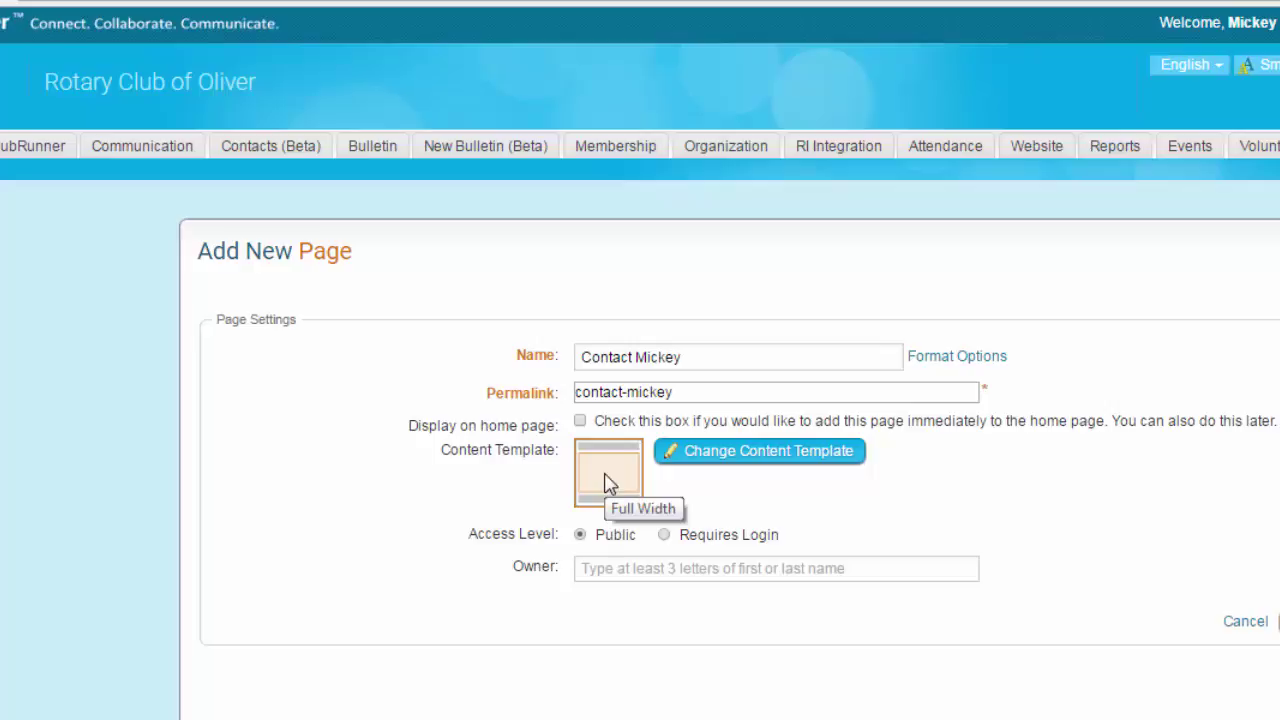
left_click(711, 457)
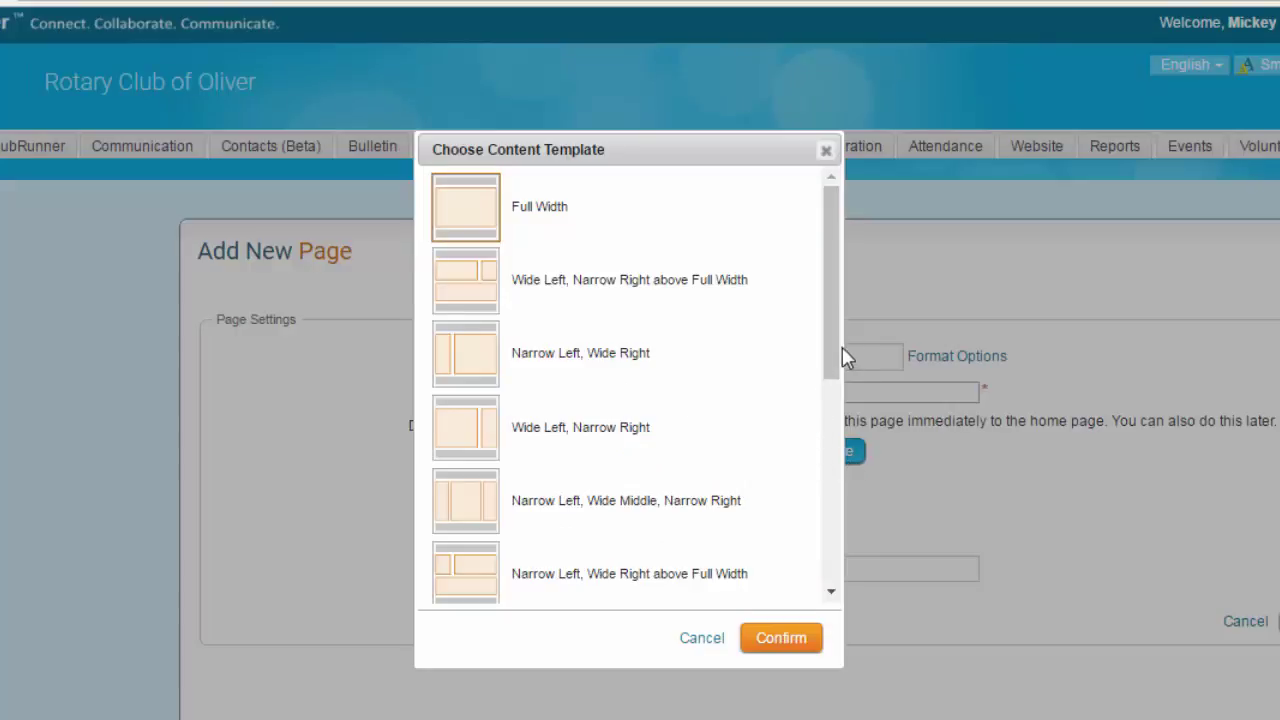
left_click_drag(829, 366, 777, 323)
left_click(702, 638)
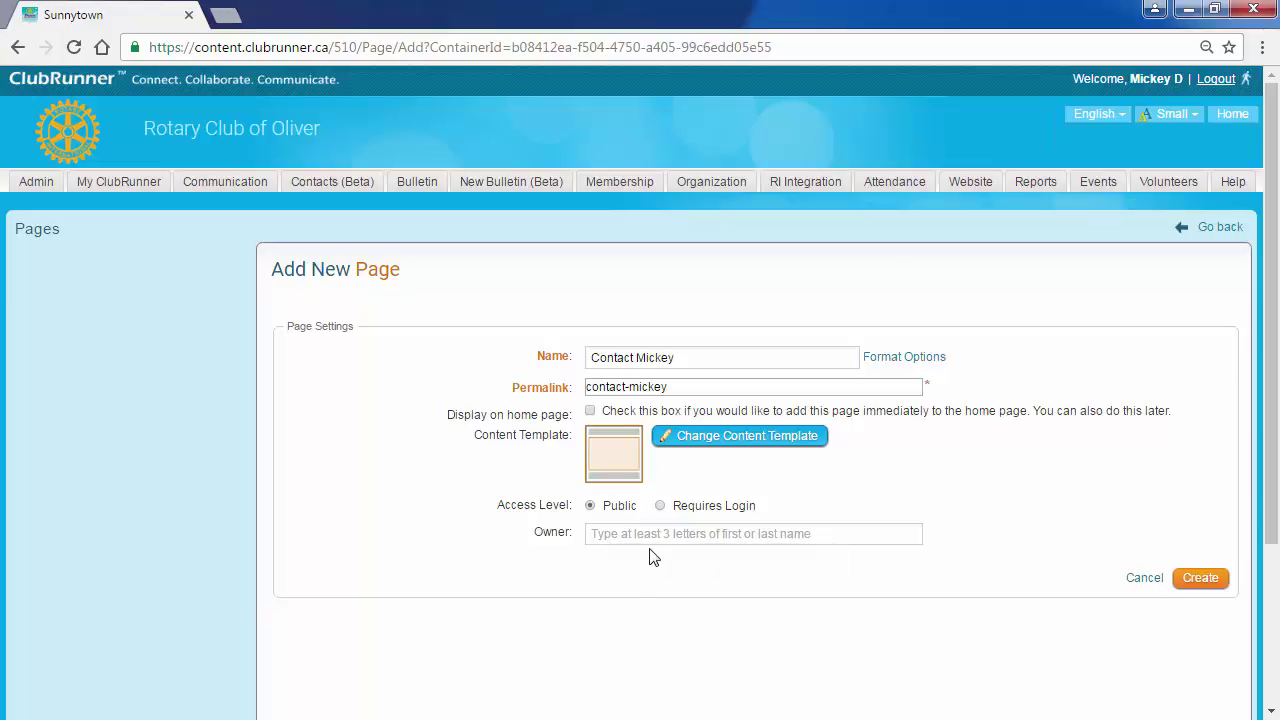
left_click(1205, 577)
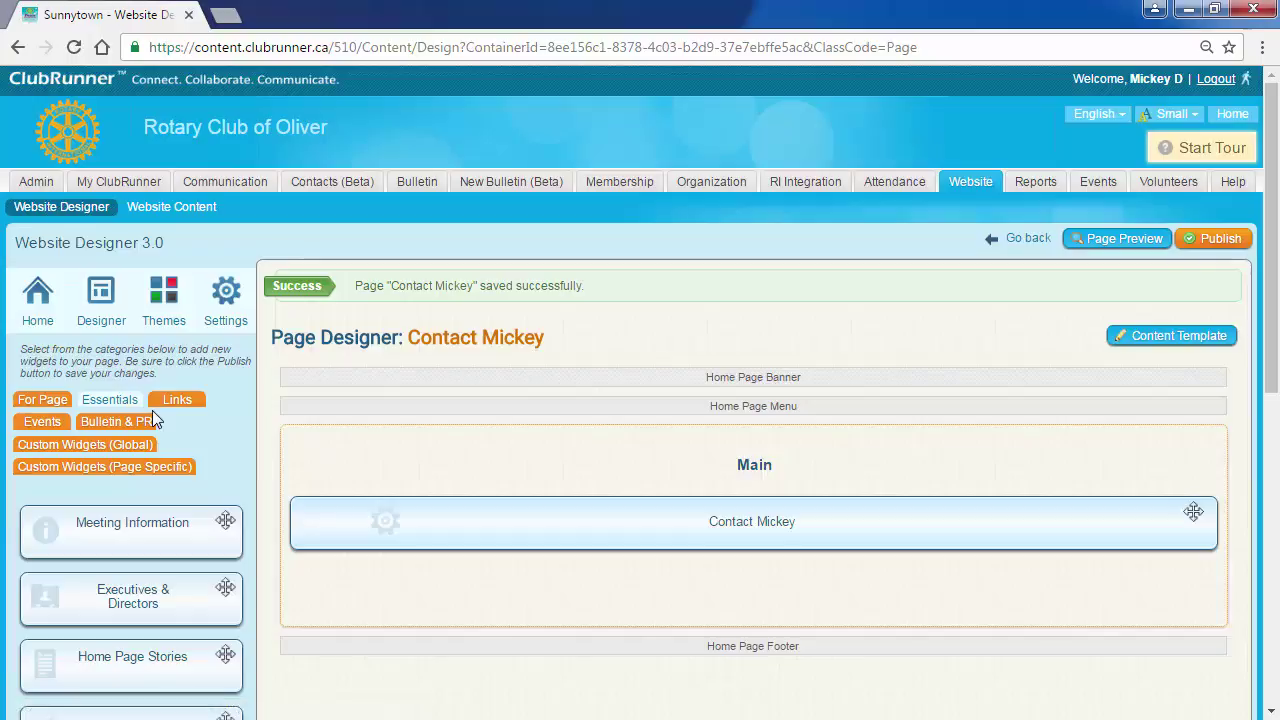
Step: Add the Contact Us widget to the page's Main area, below the existing content widget
scroll(152, 410, "down", 1)
scroll(152, 410, "down", 6)
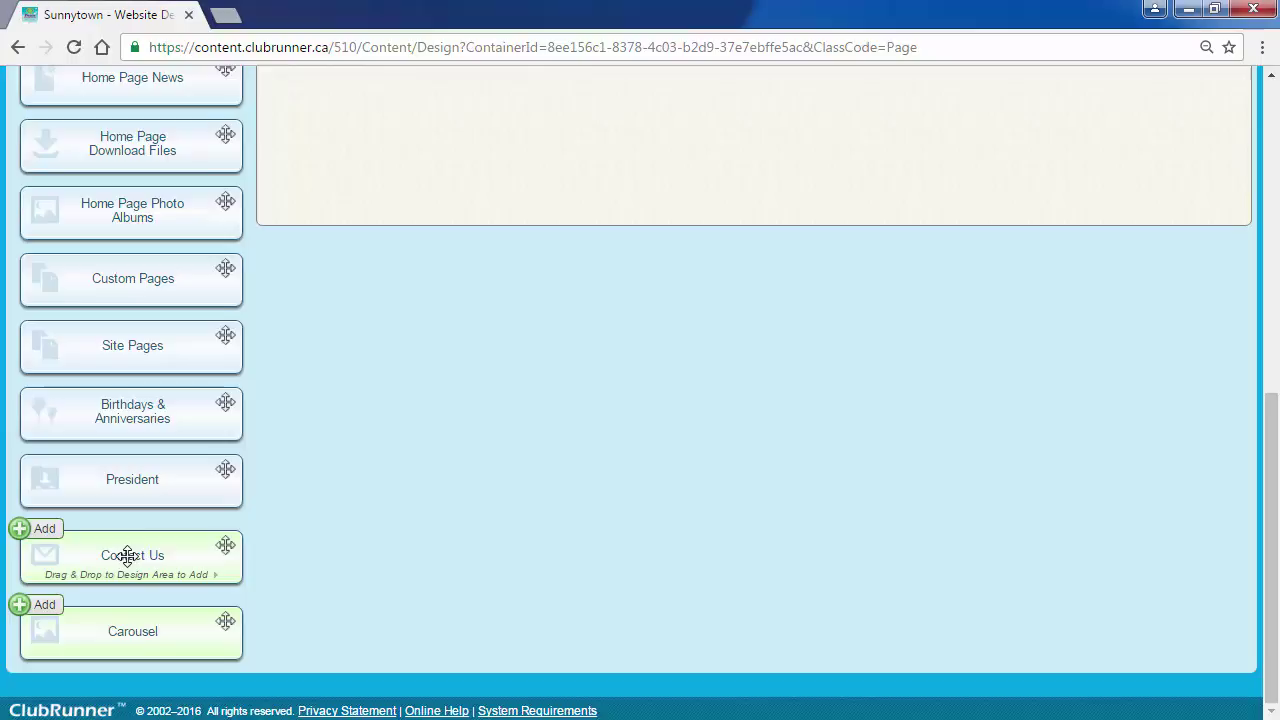
left_click_drag(128, 557, 659, 236)
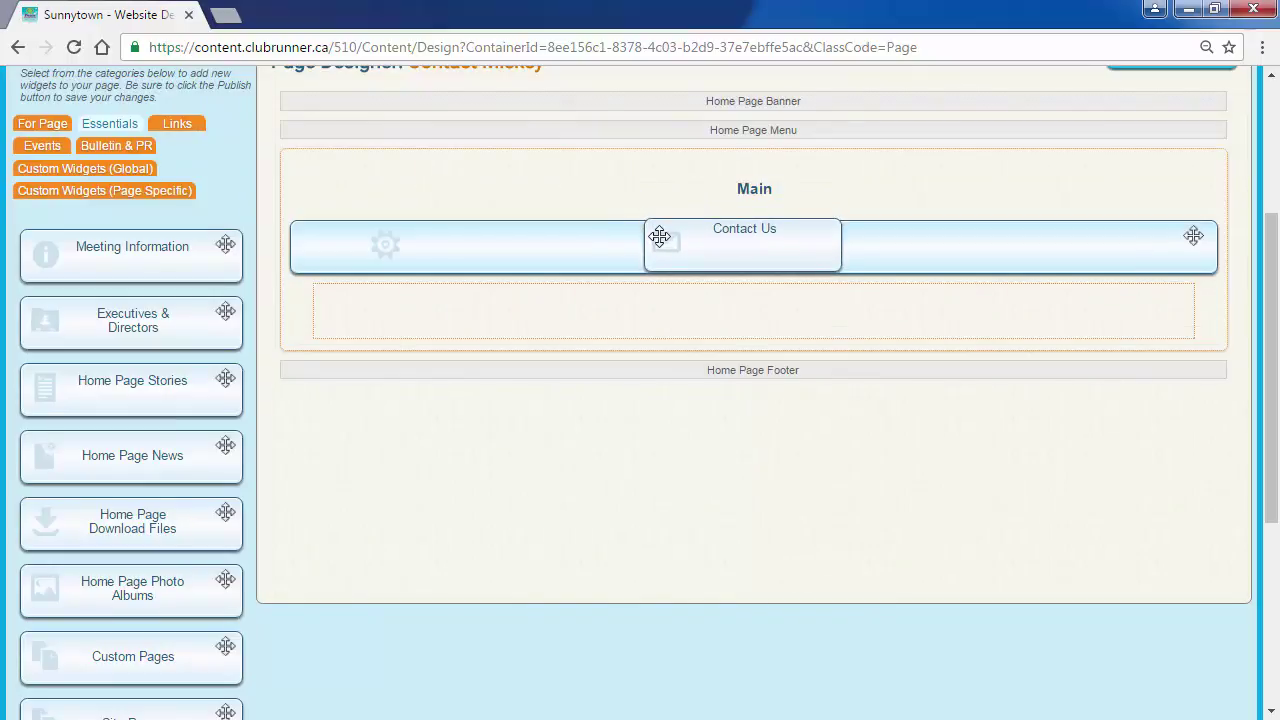
left_click_drag(659, 236, 666, 297)
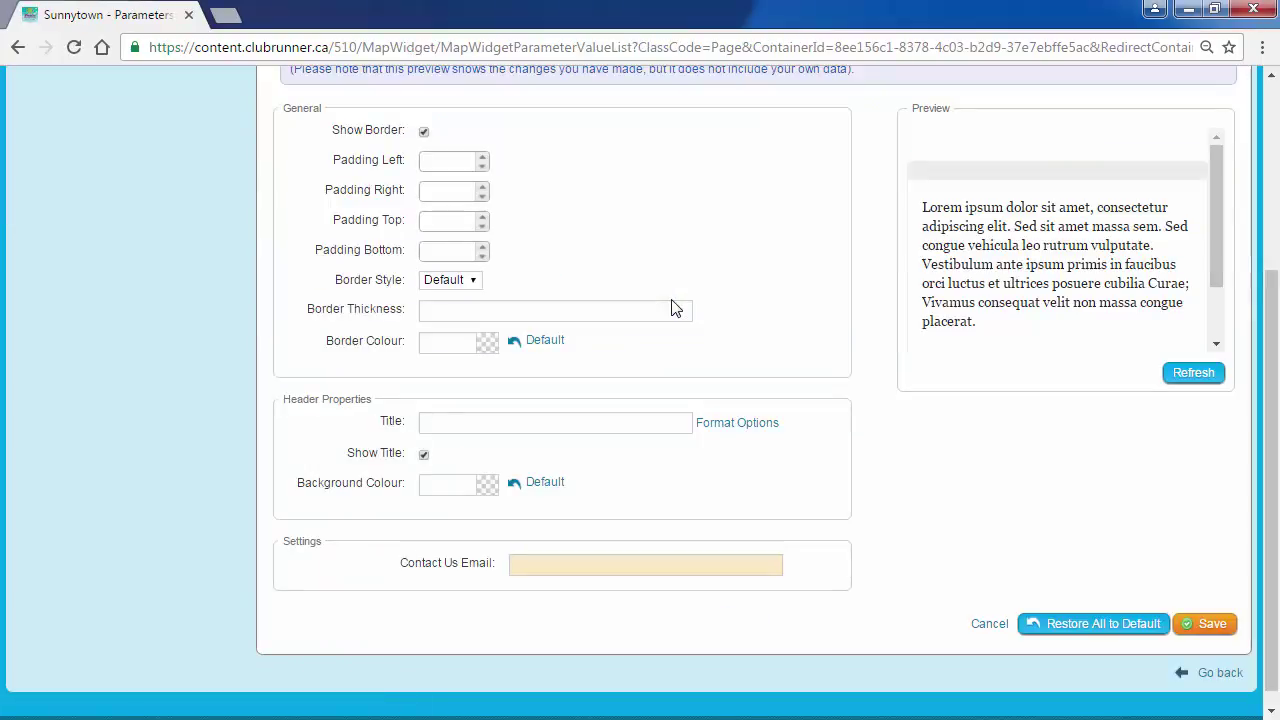
Step: Turn off Show Border and Show Title in the Contact Us widget's properties
scroll(674, 297, "up", 2)
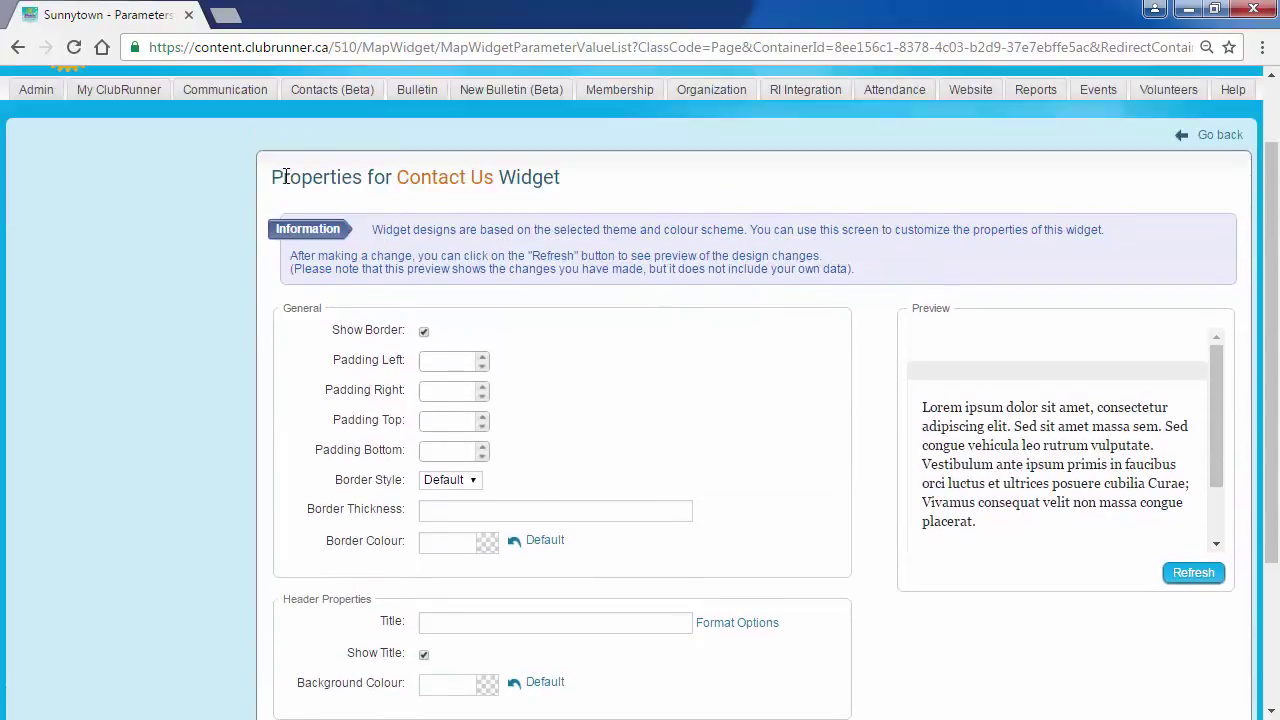
left_click_drag(271, 178, 578, 184)
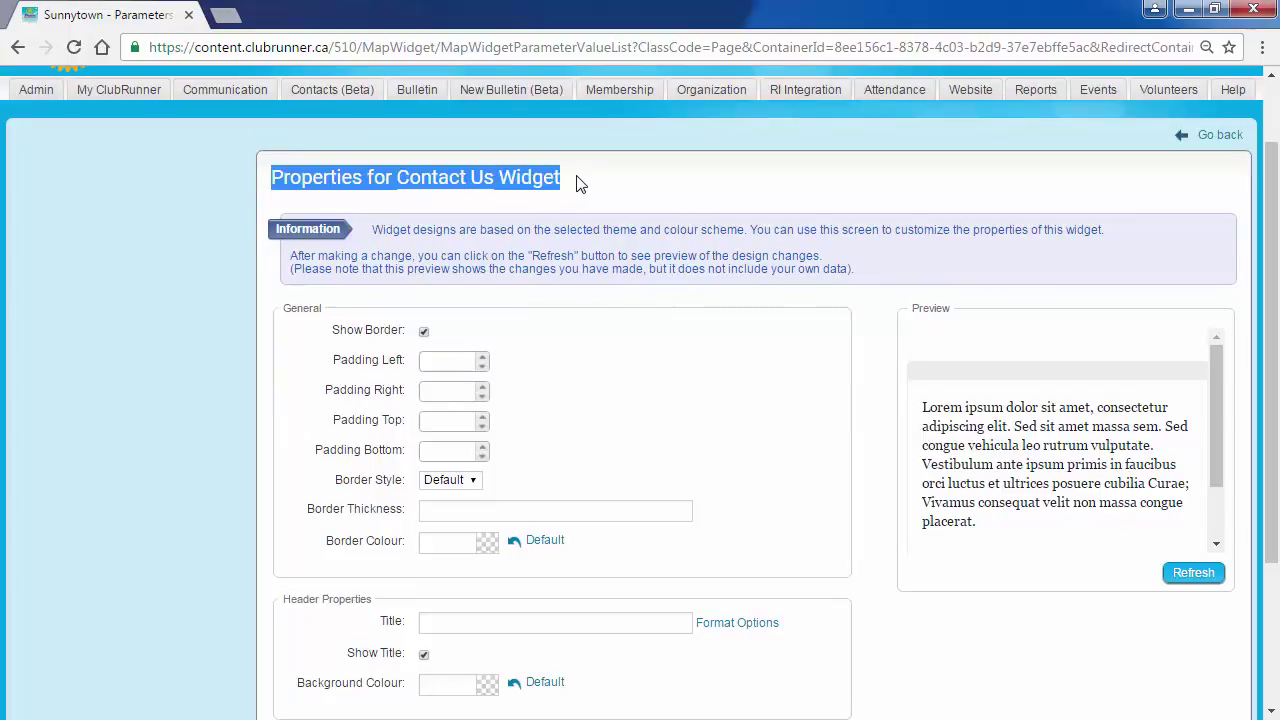
left_click(416, 180)
scroll(232, 280, "down", 1)
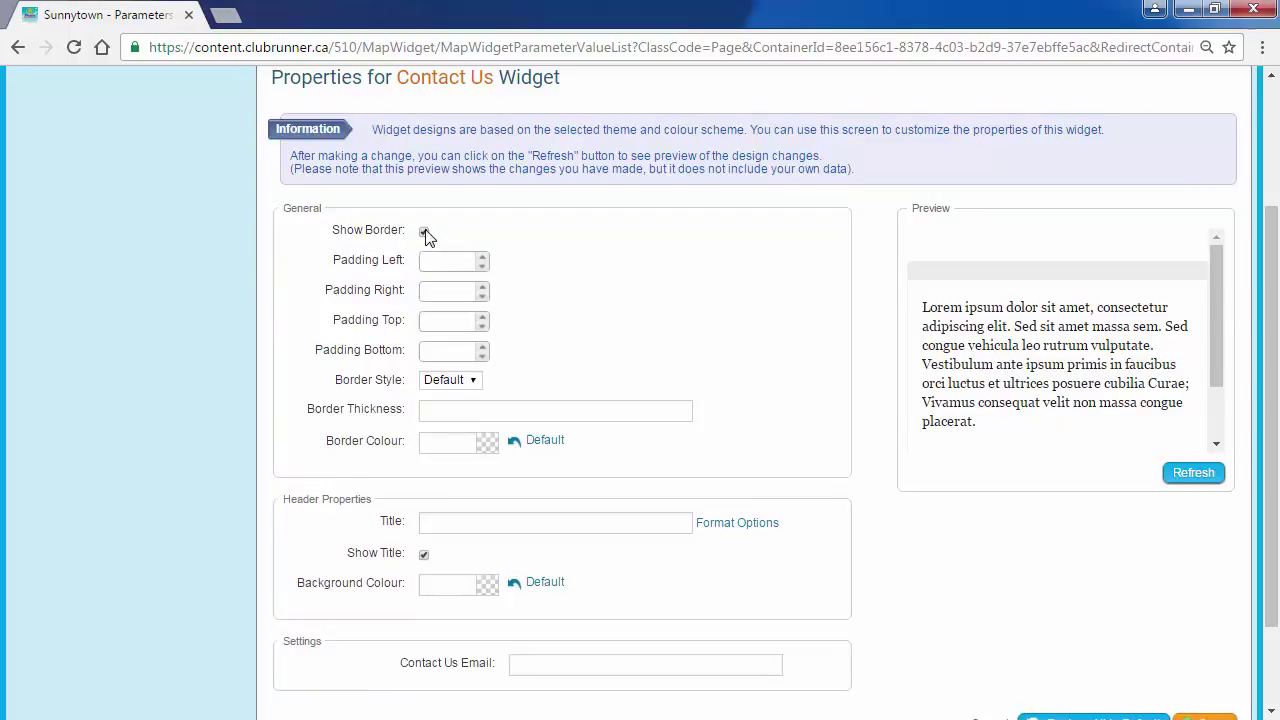
left_click(424, 556)
scroll(309, 527, "down", 2)
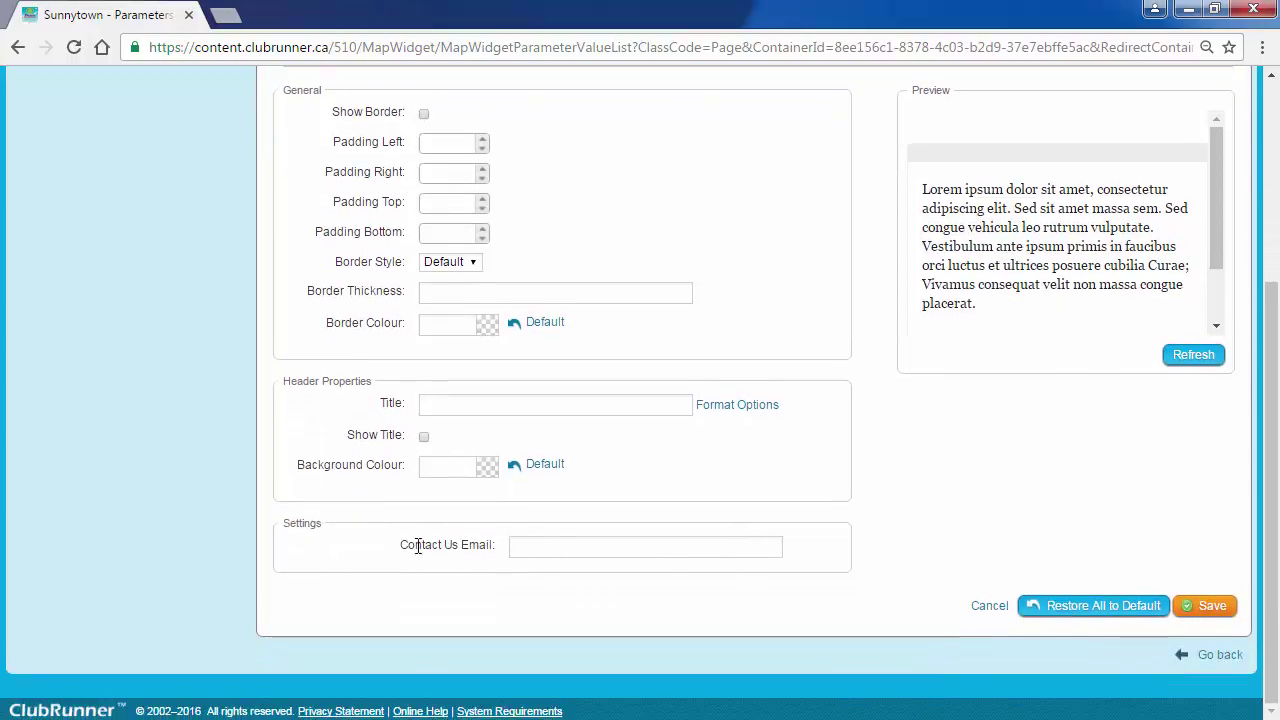
Step: Enter the recipient's e-mail address as the Contact Us Email and save the widget's changes
left_click_drag(401, 545, 503, 546)
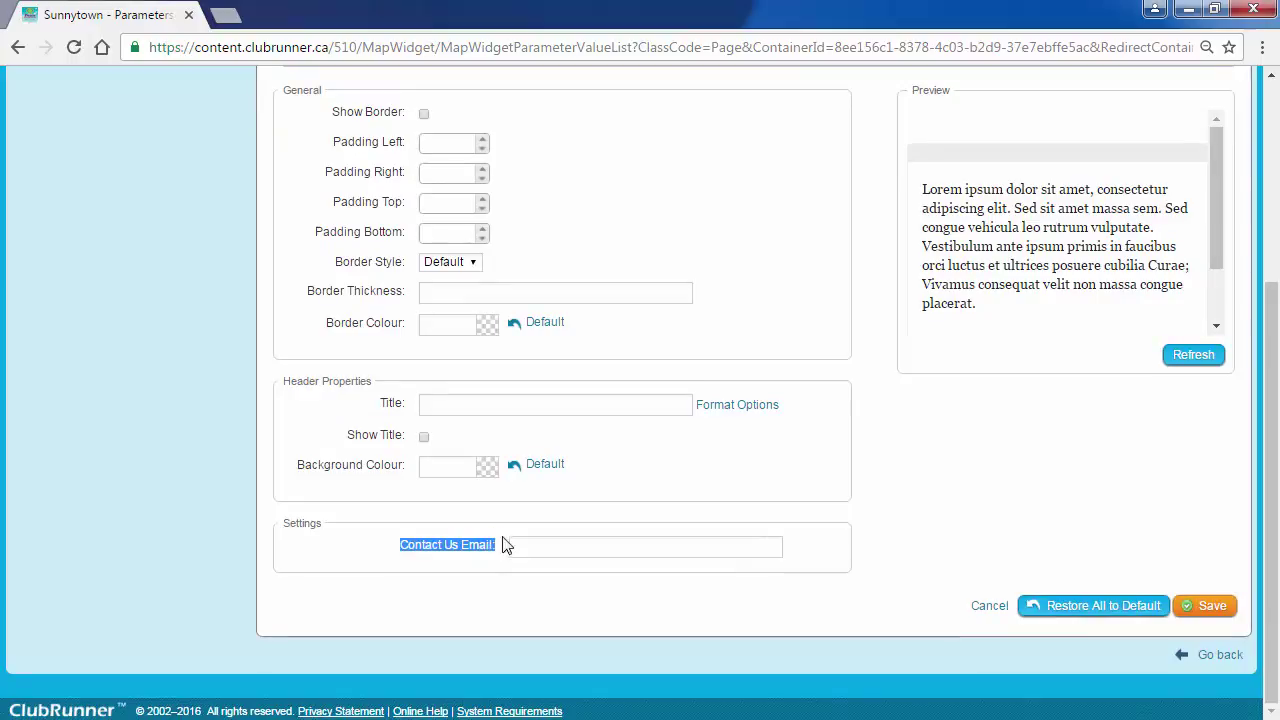
left_click(419, 544)
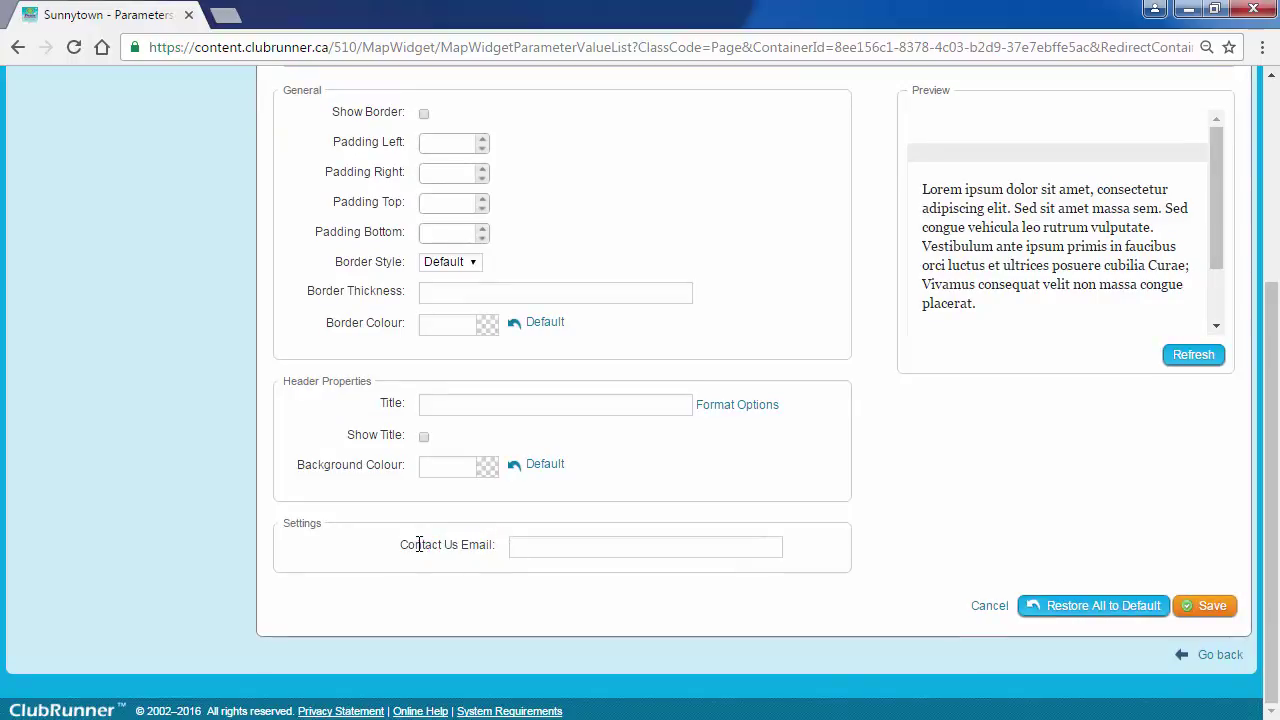
left_click(528, 546)
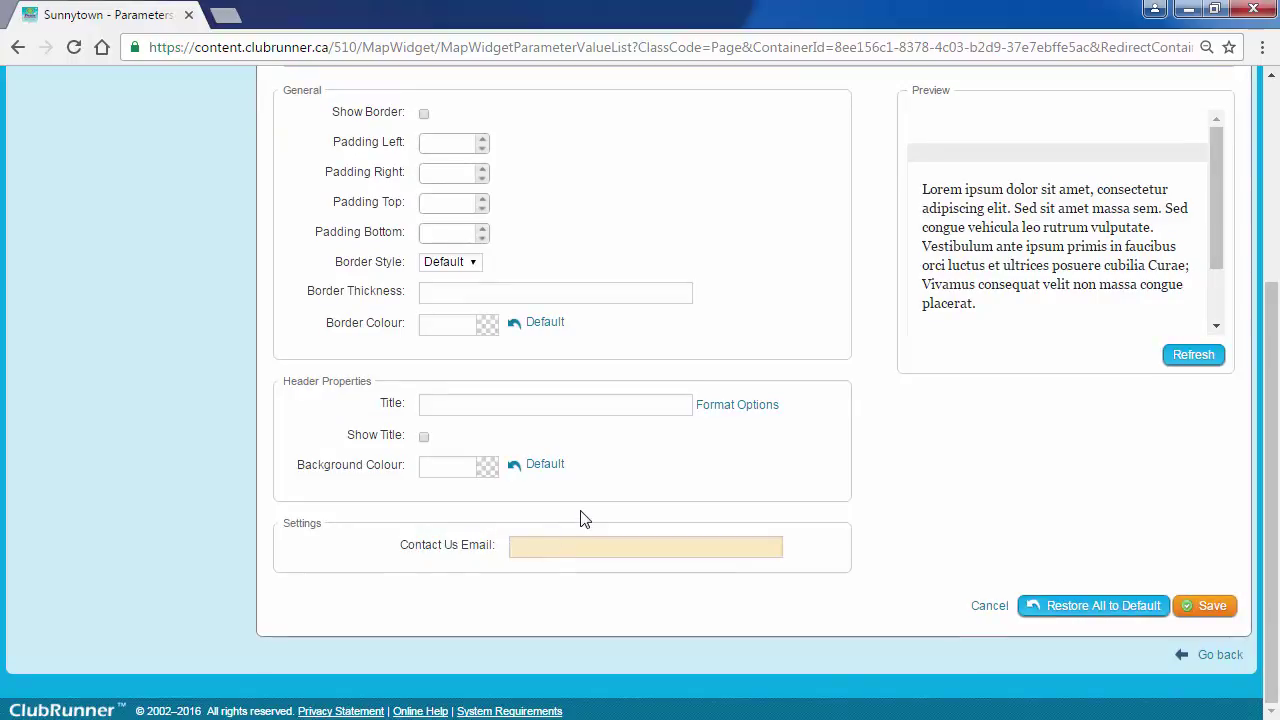
type("te")
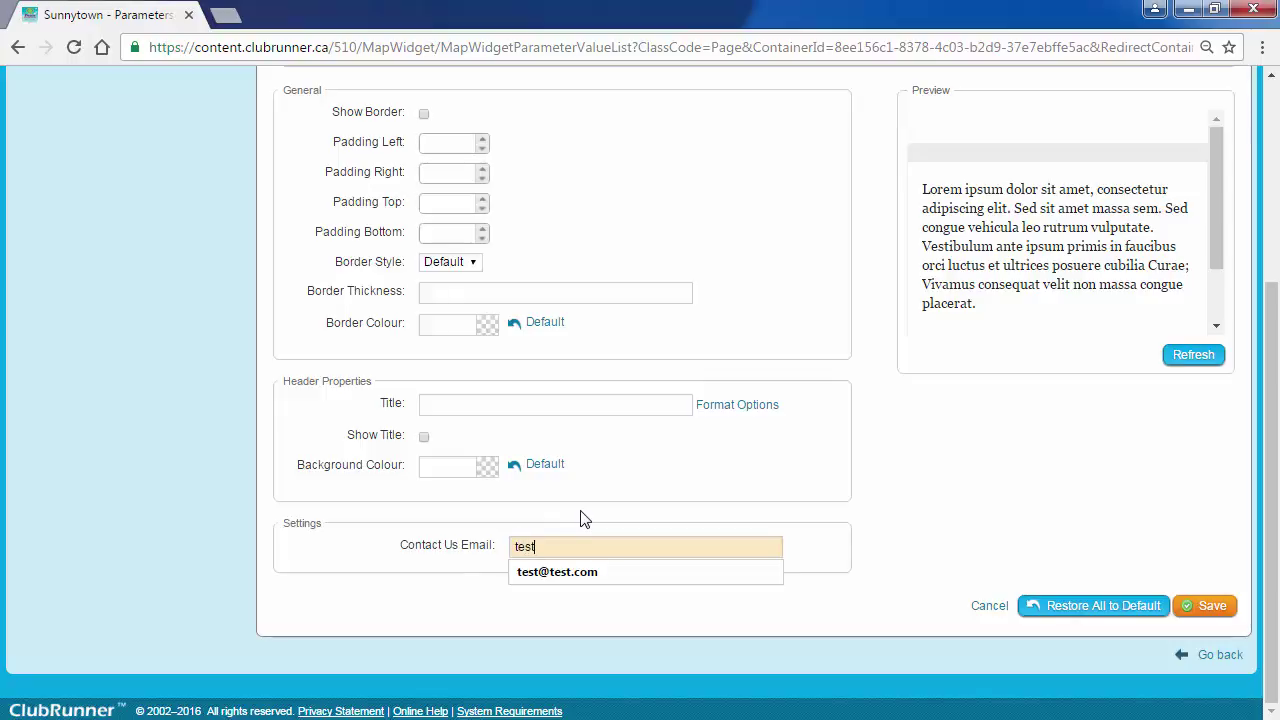
type("st")
left_click(565, 573)
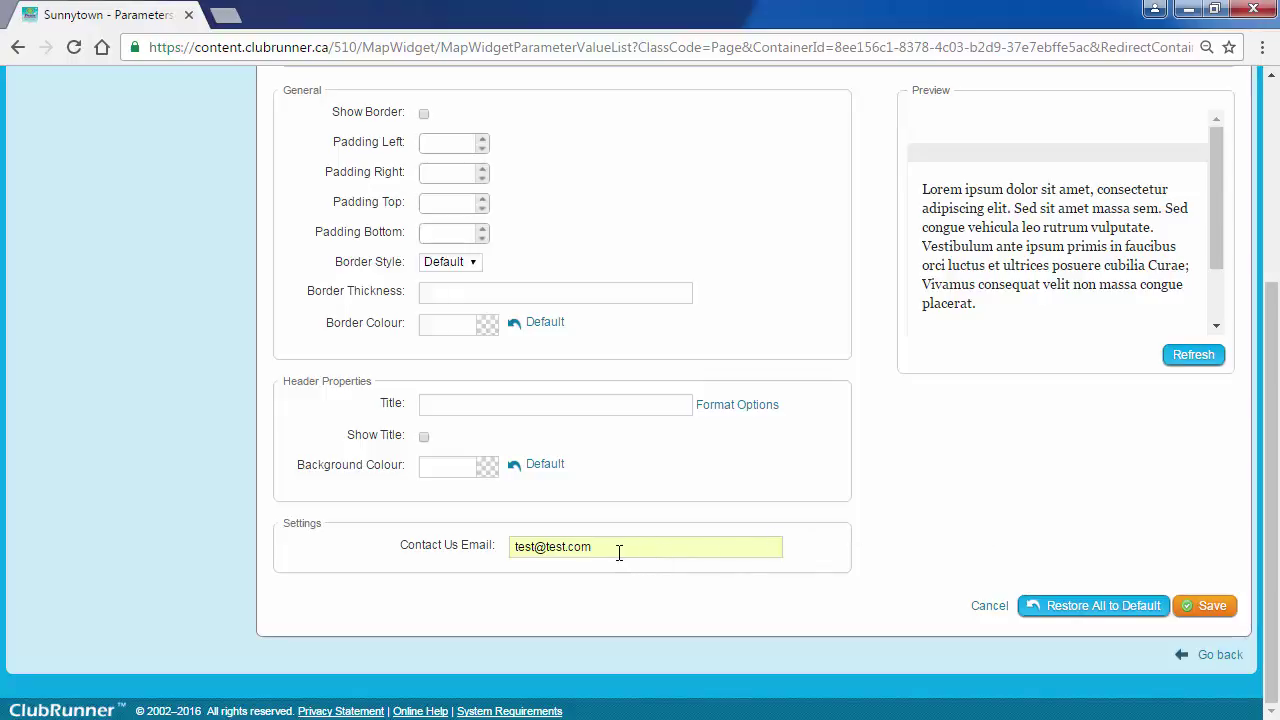
left_click(1212, 607)
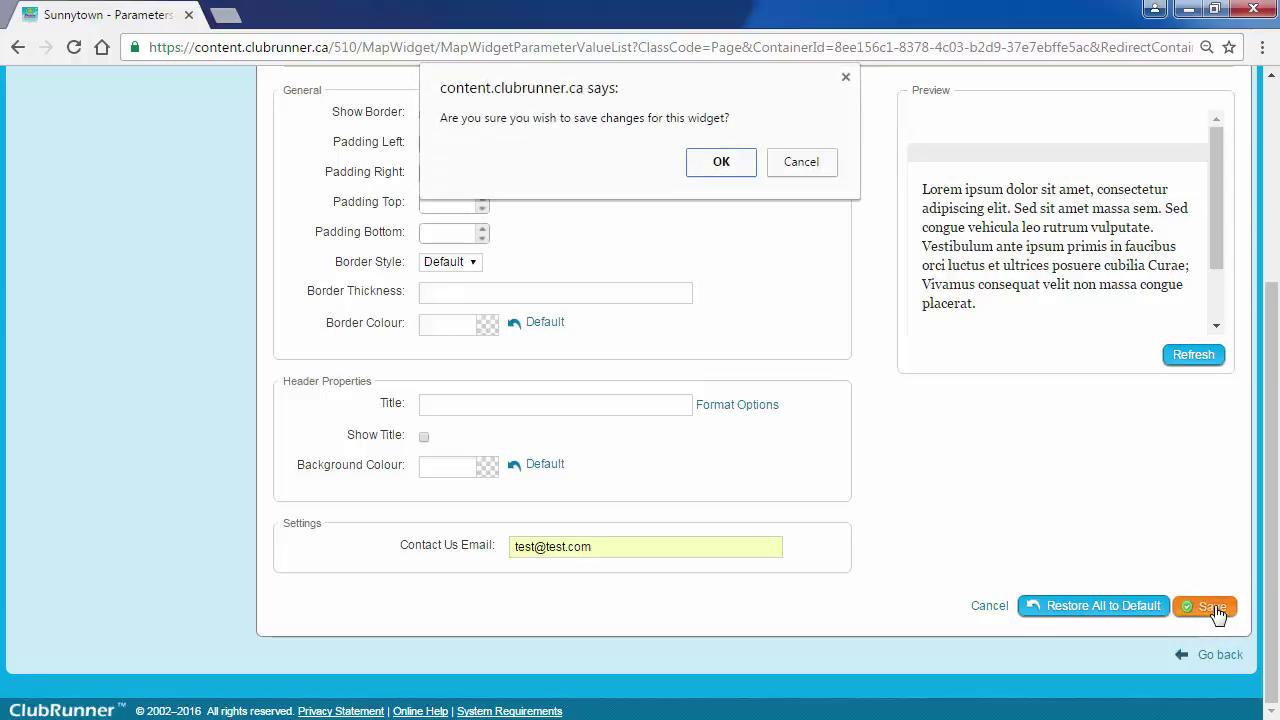
left_click(716, 162)
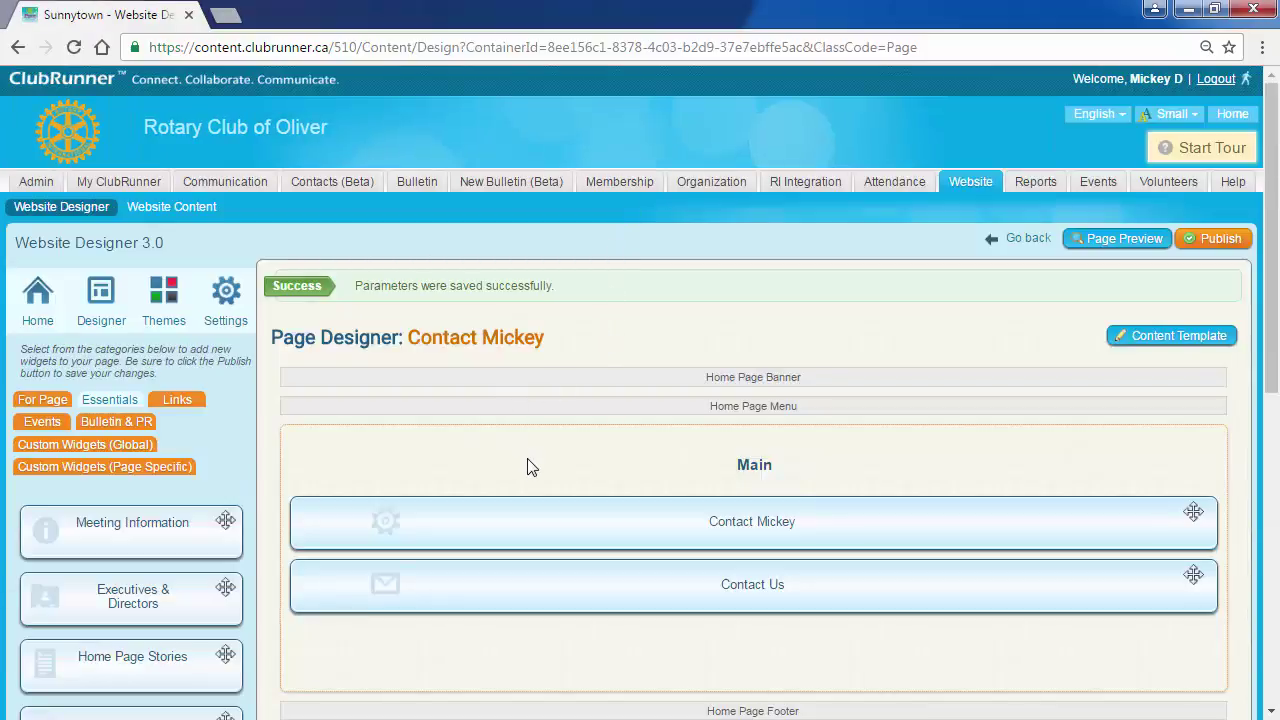
Step: Remove the page's default content widget from the Main area and show the page-specific custom widgets
mouse_move(564, 509)
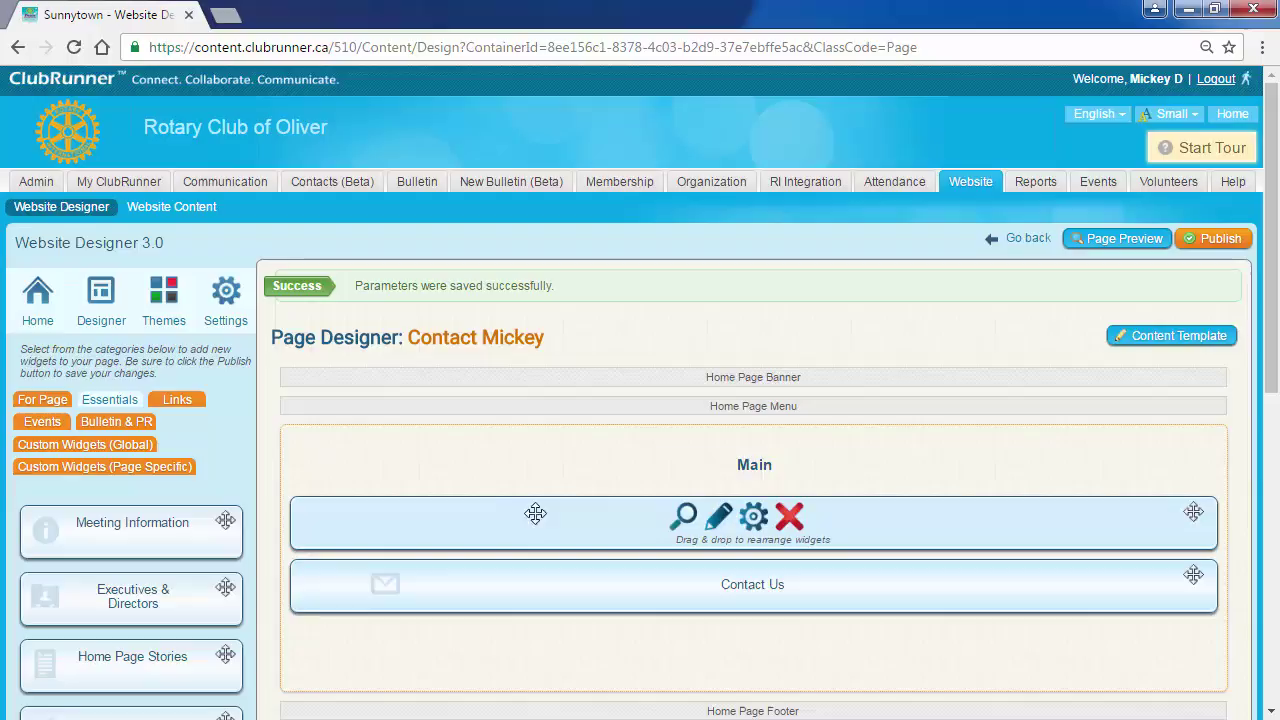
mouse_move(532, 574)
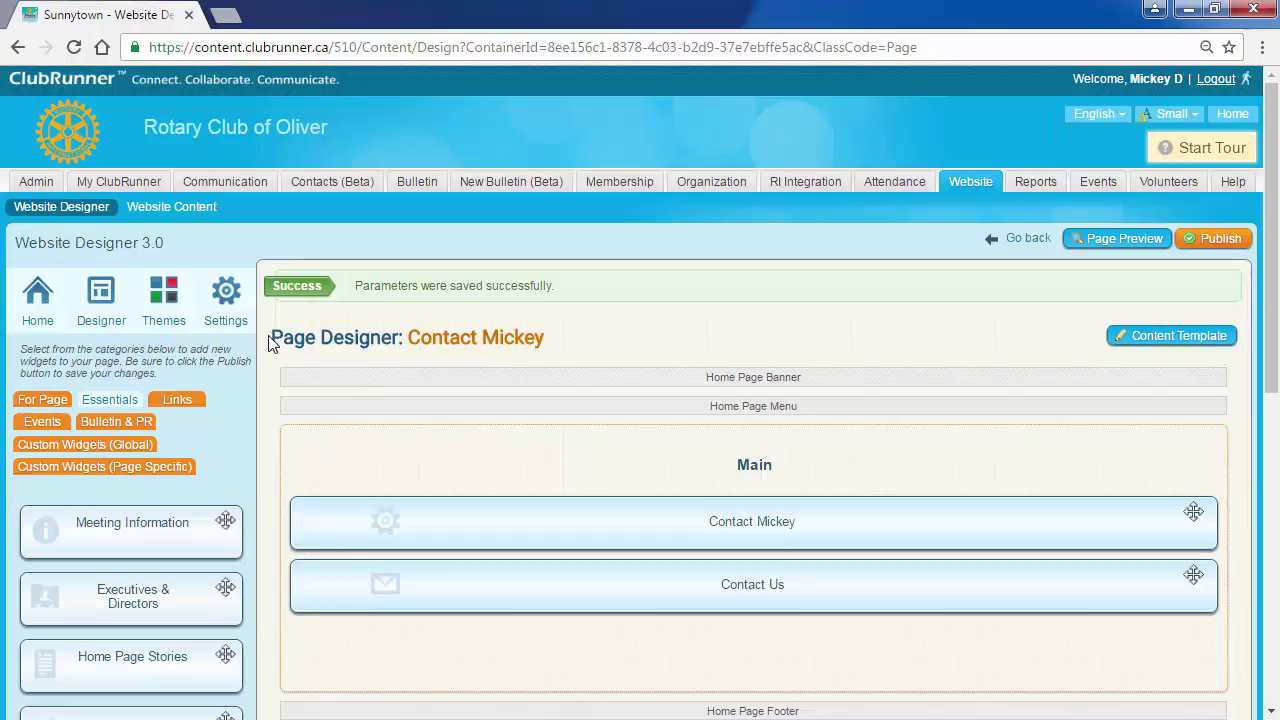
left_click_drag(412, 332, 574, 340)
left_click(574, 340)
mouse_move(660, 521)
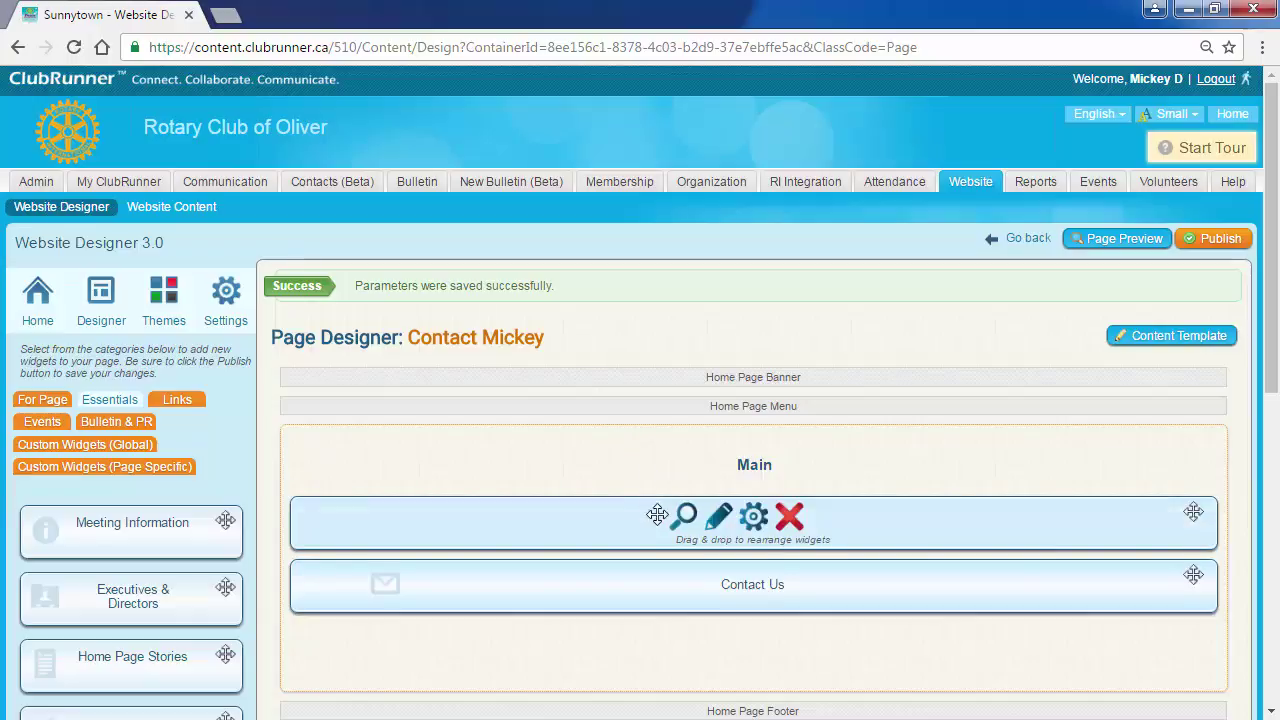
left_click(789, 516)
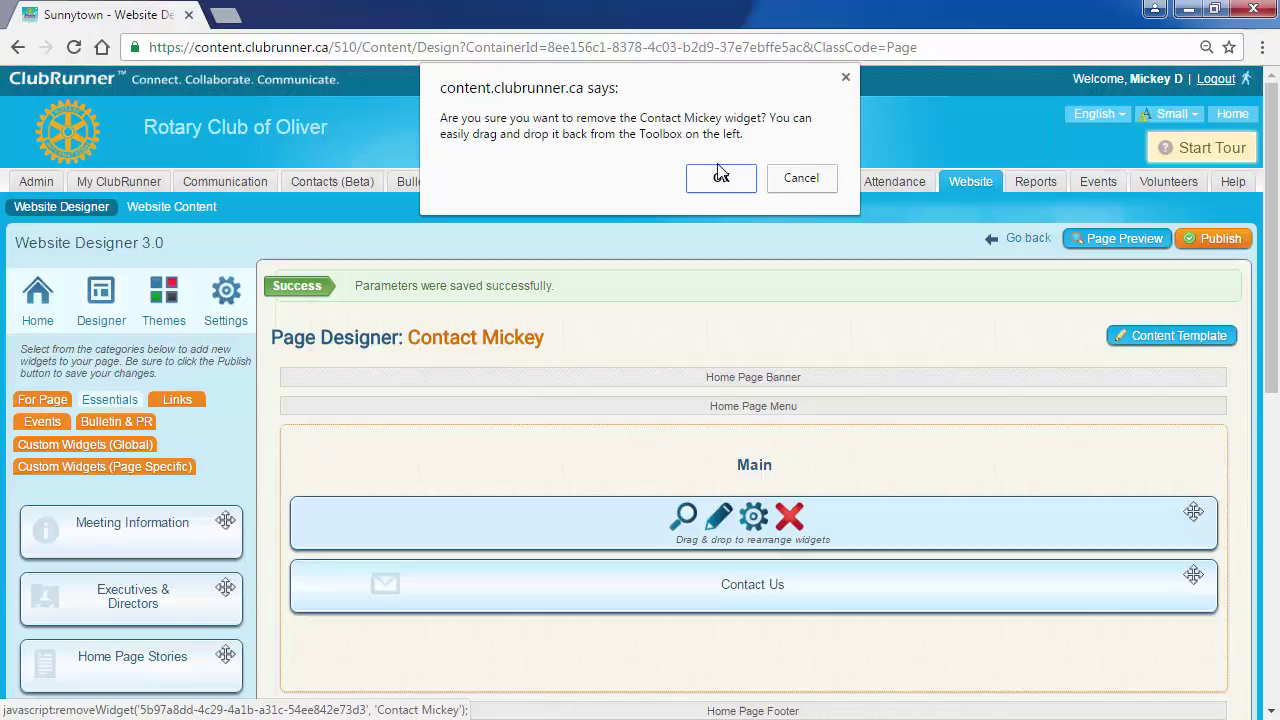
left_click(720, 176)
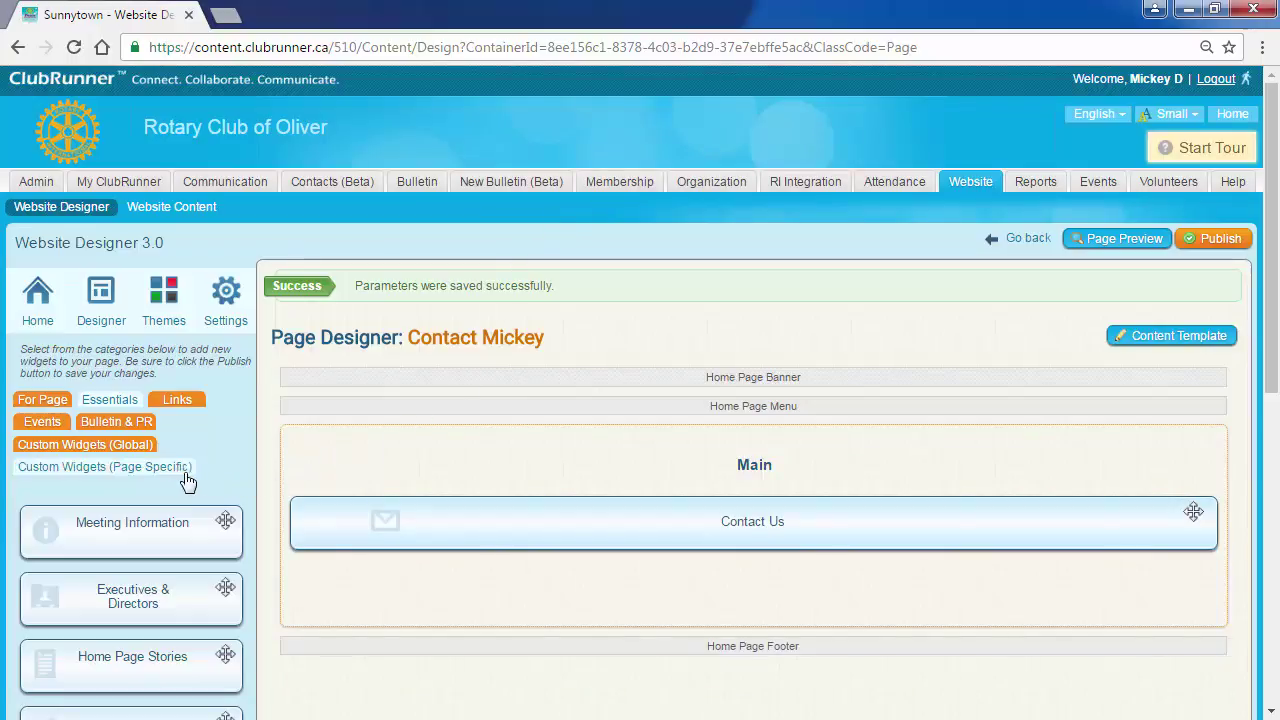
left_click(86, 470)
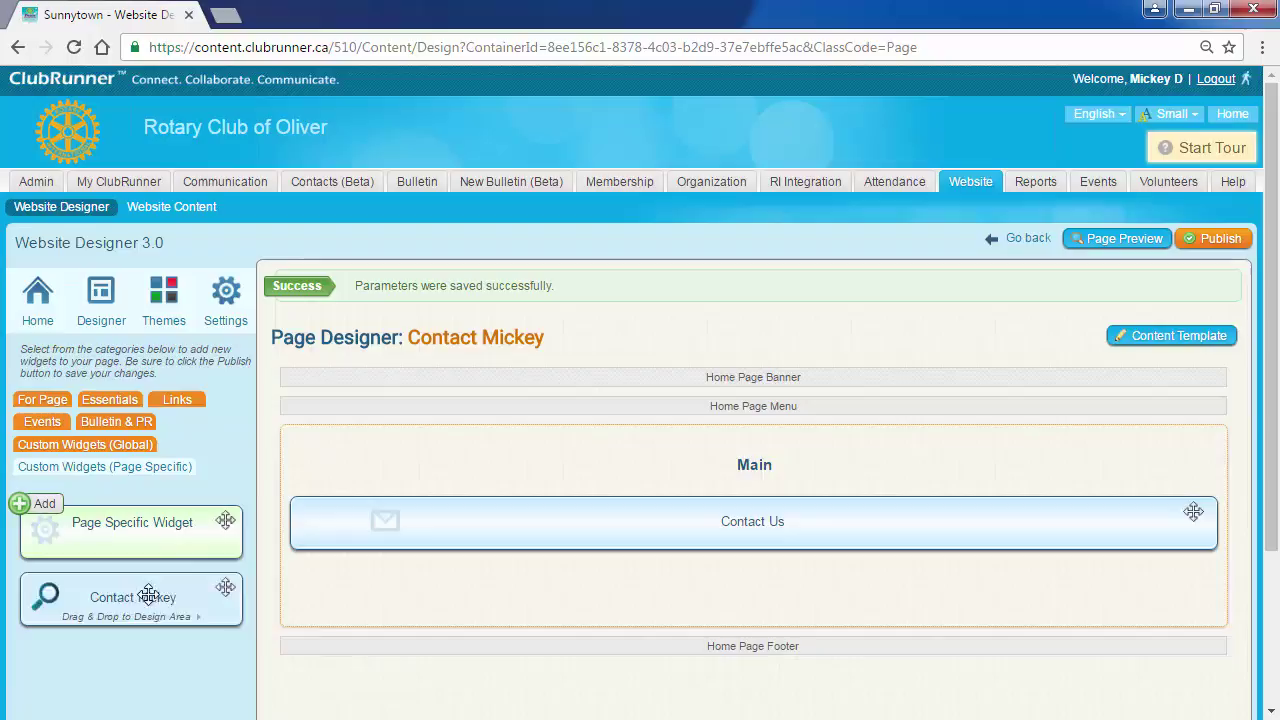
left_click_drag(126, 608, 66, 596)
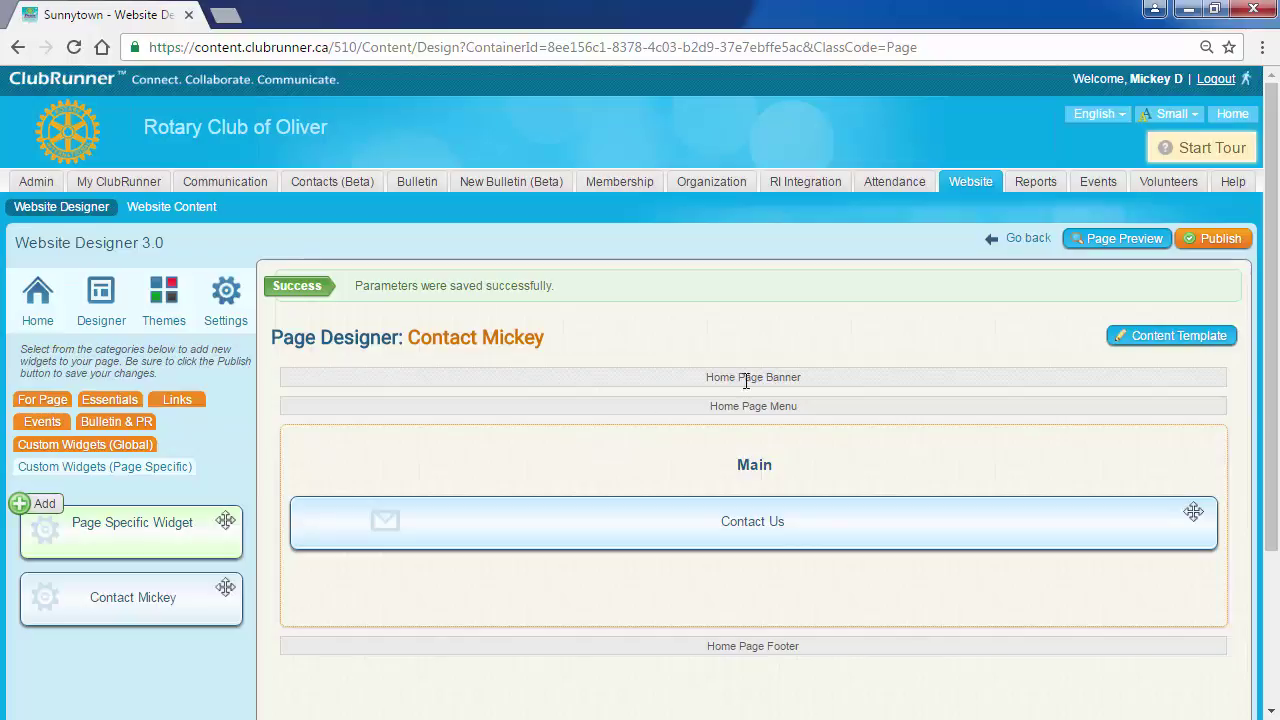
Step: Preview the draft page, examine the contact form's heading, instructions and fields, and return to the page designer
left_click(1110, 245)
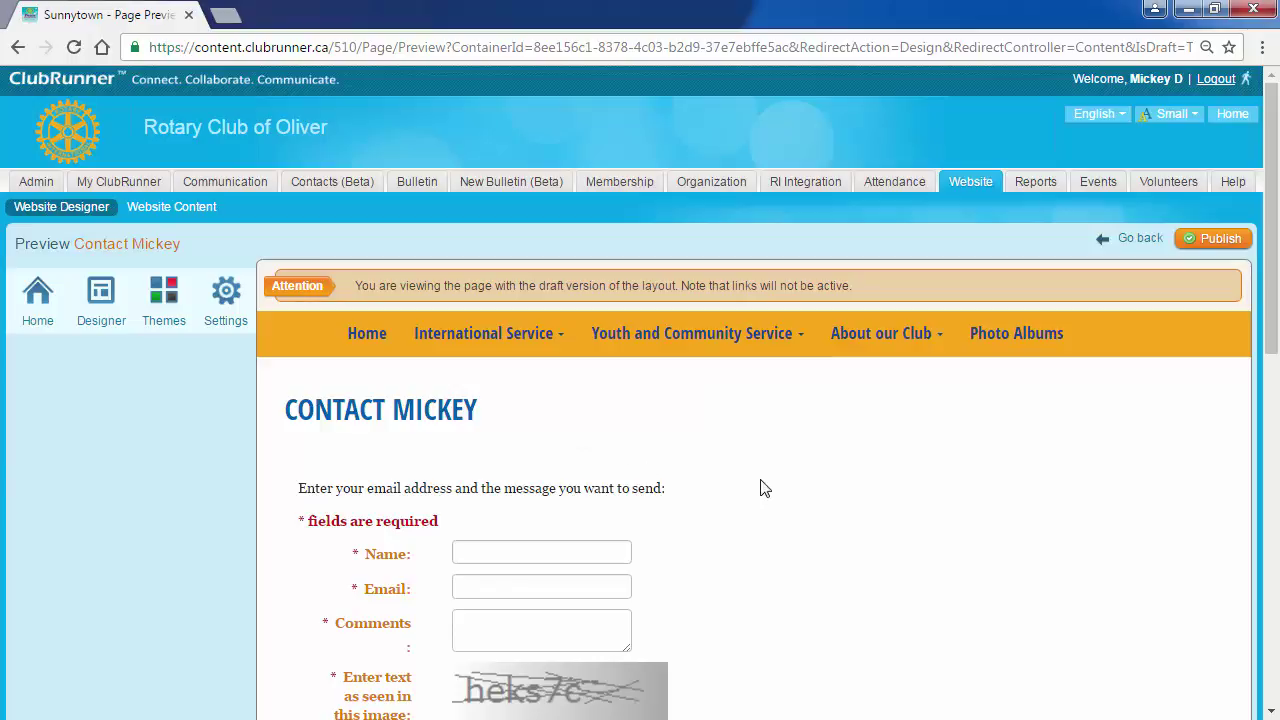
scroll(762, 485, "down", 2)
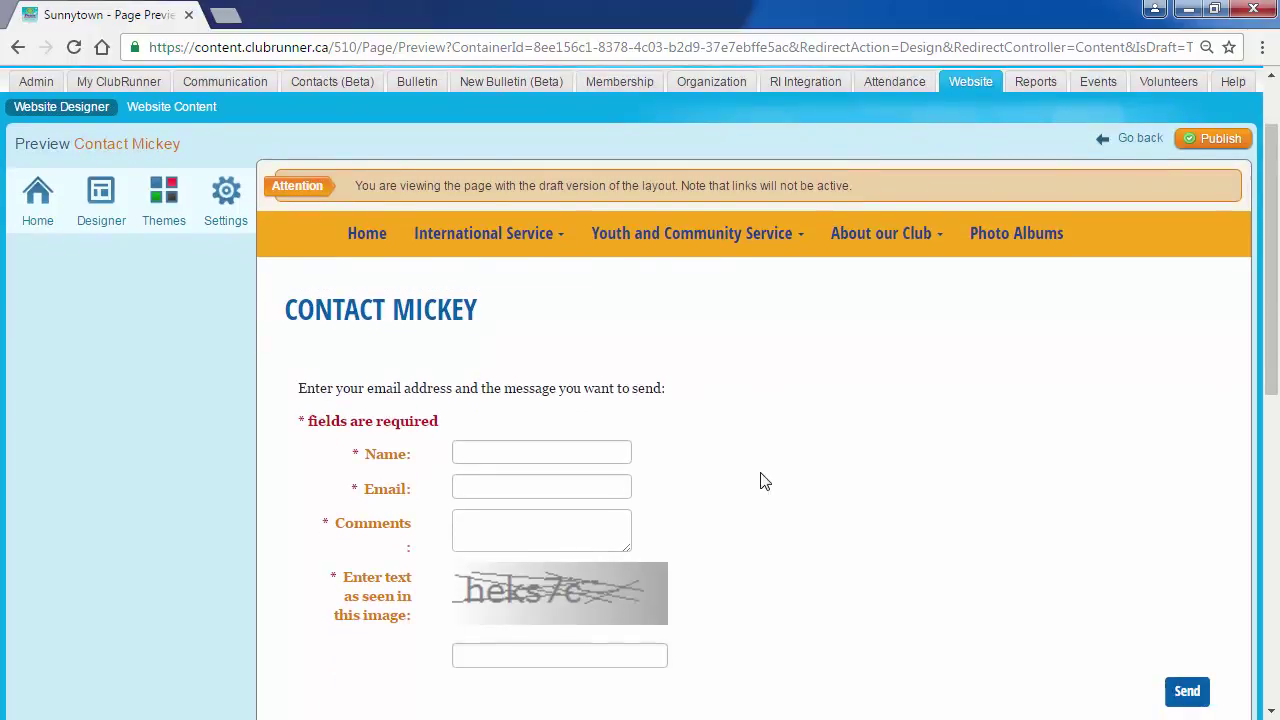
scroll(768, 520, "up", 1)
left_click(491, 532)
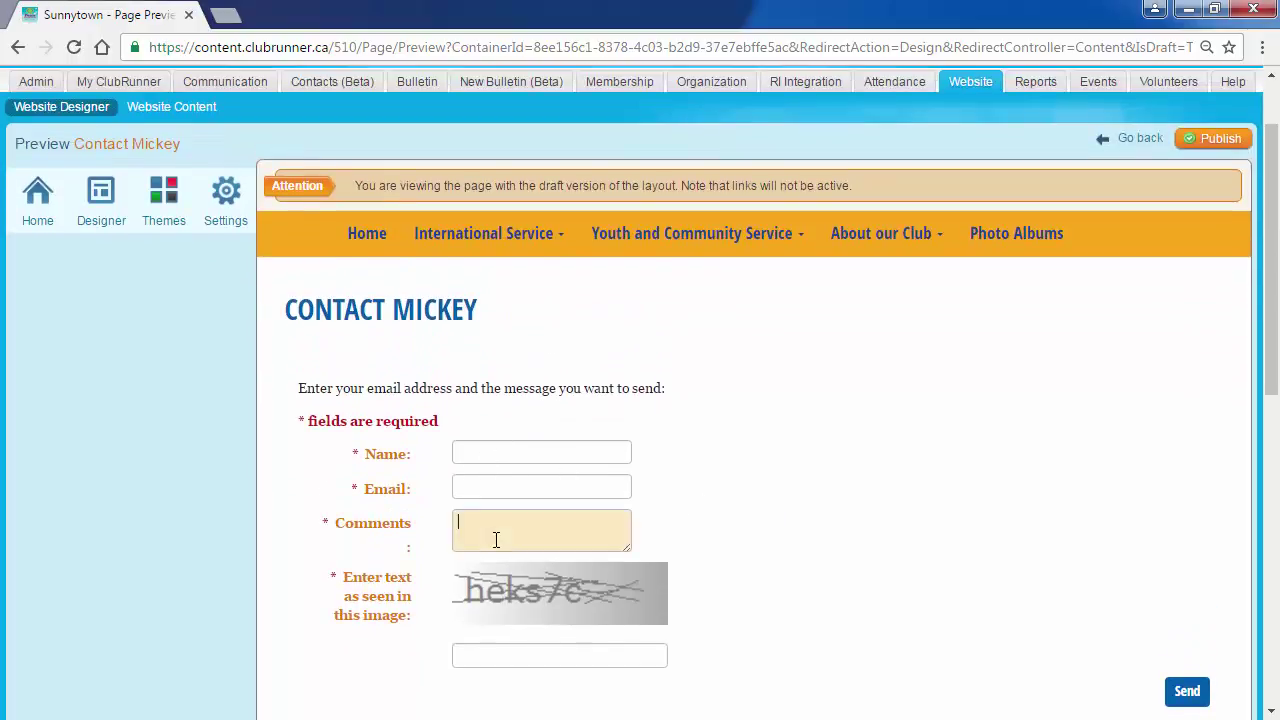
left_click(772, 474)
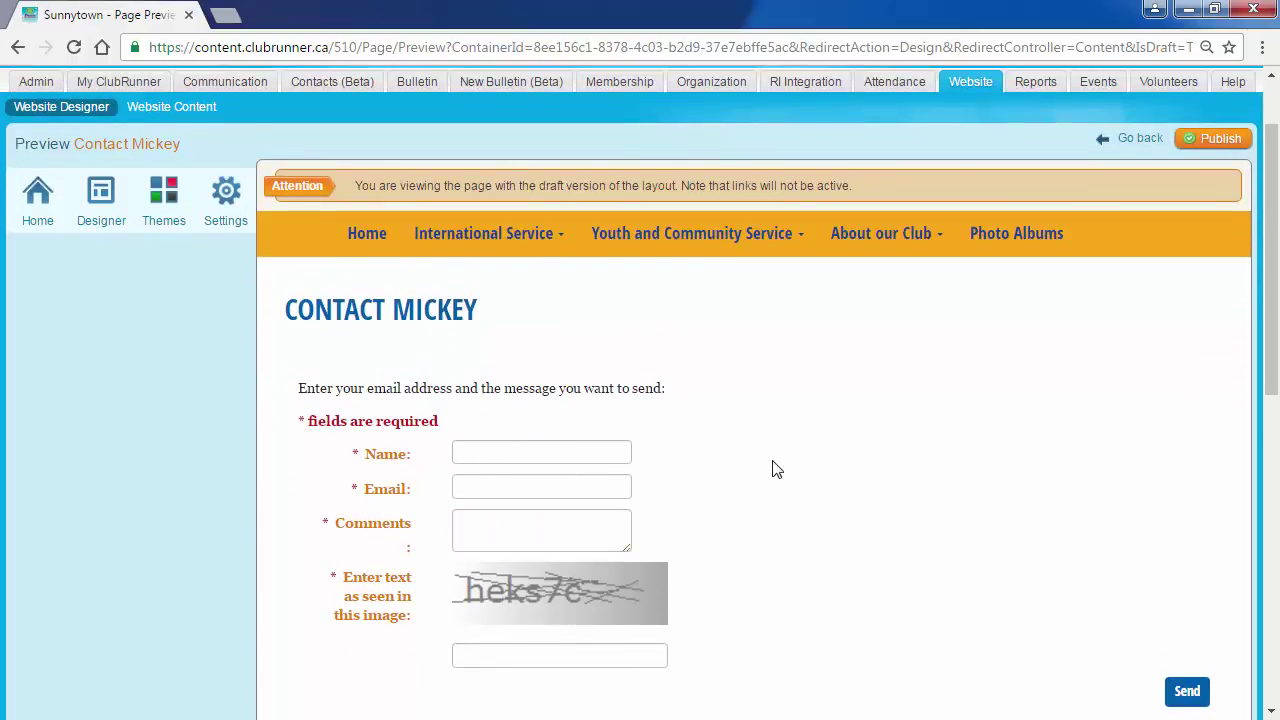
scroll(776, 467, "up", 1)
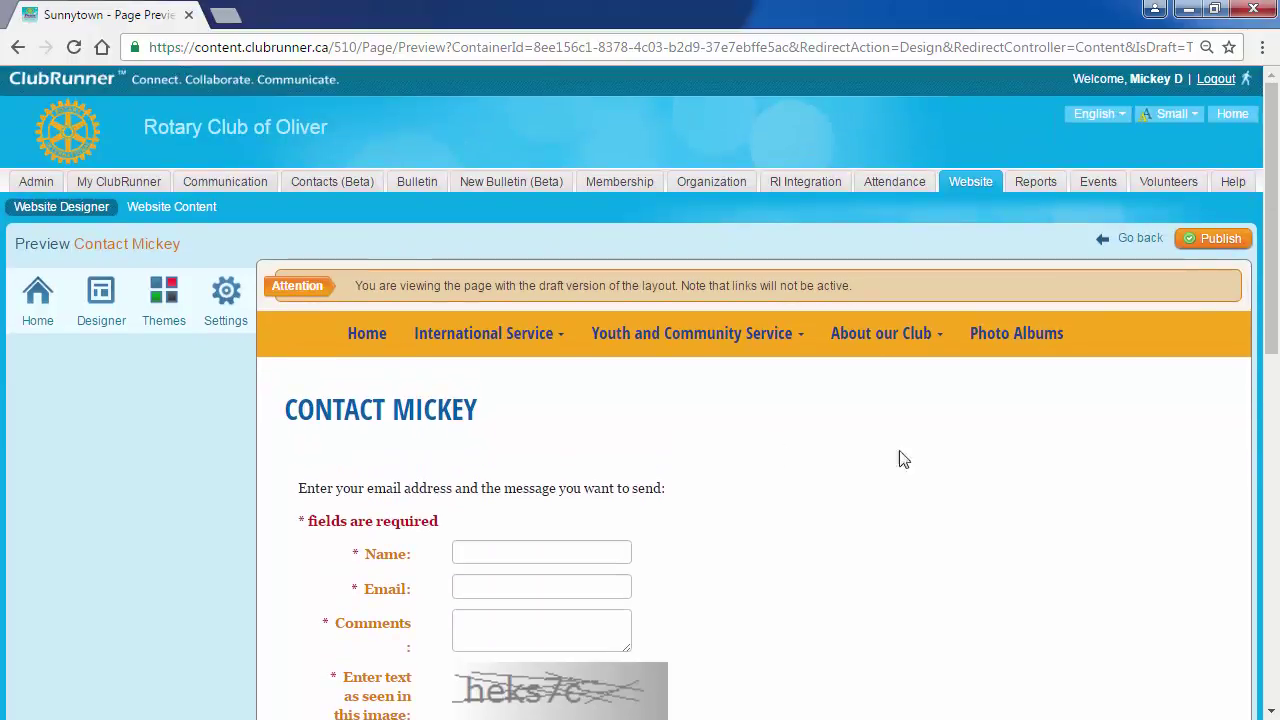
scroll(897, 473, "down", 1)
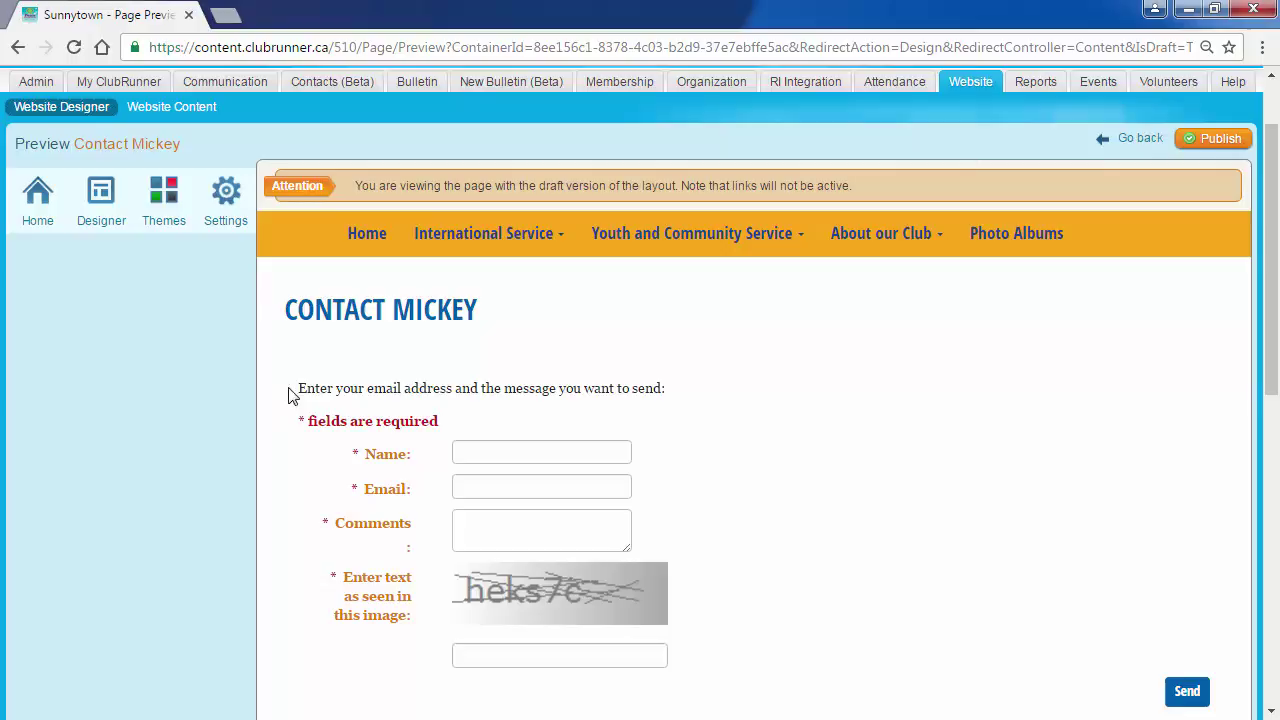
left_click_drag(300, 384, 368, 381)
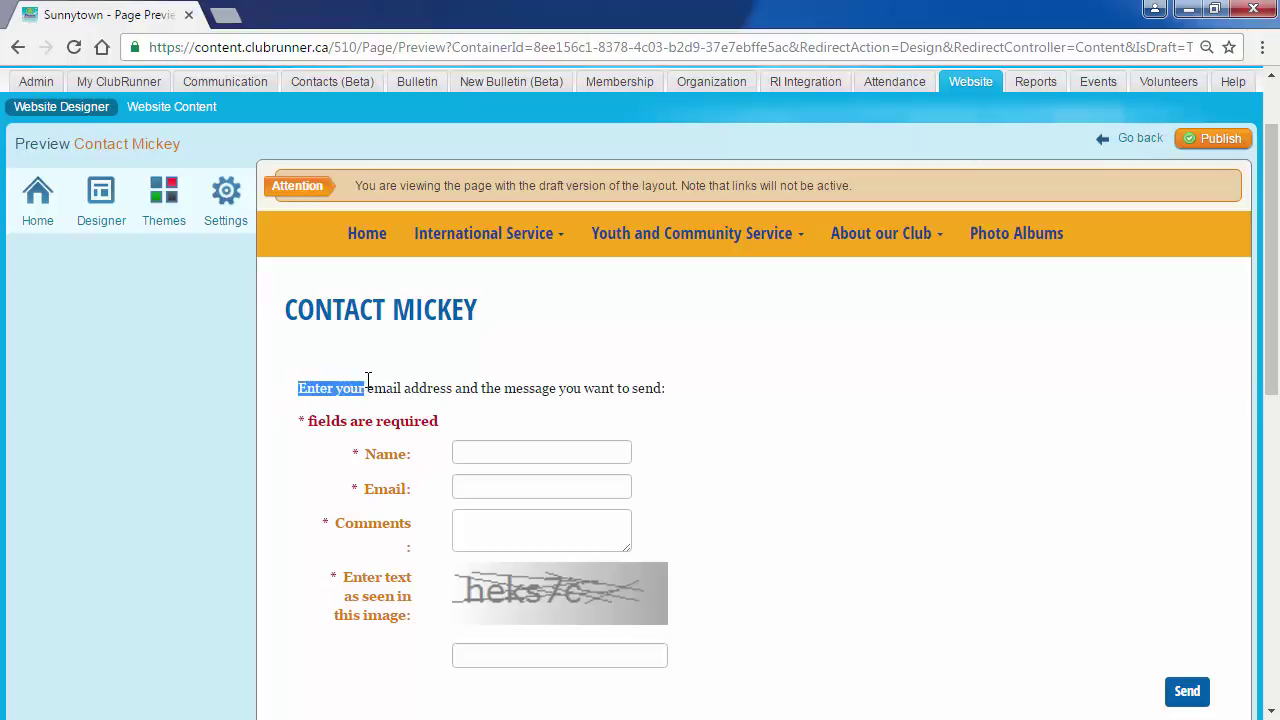
left_click(422, 386)
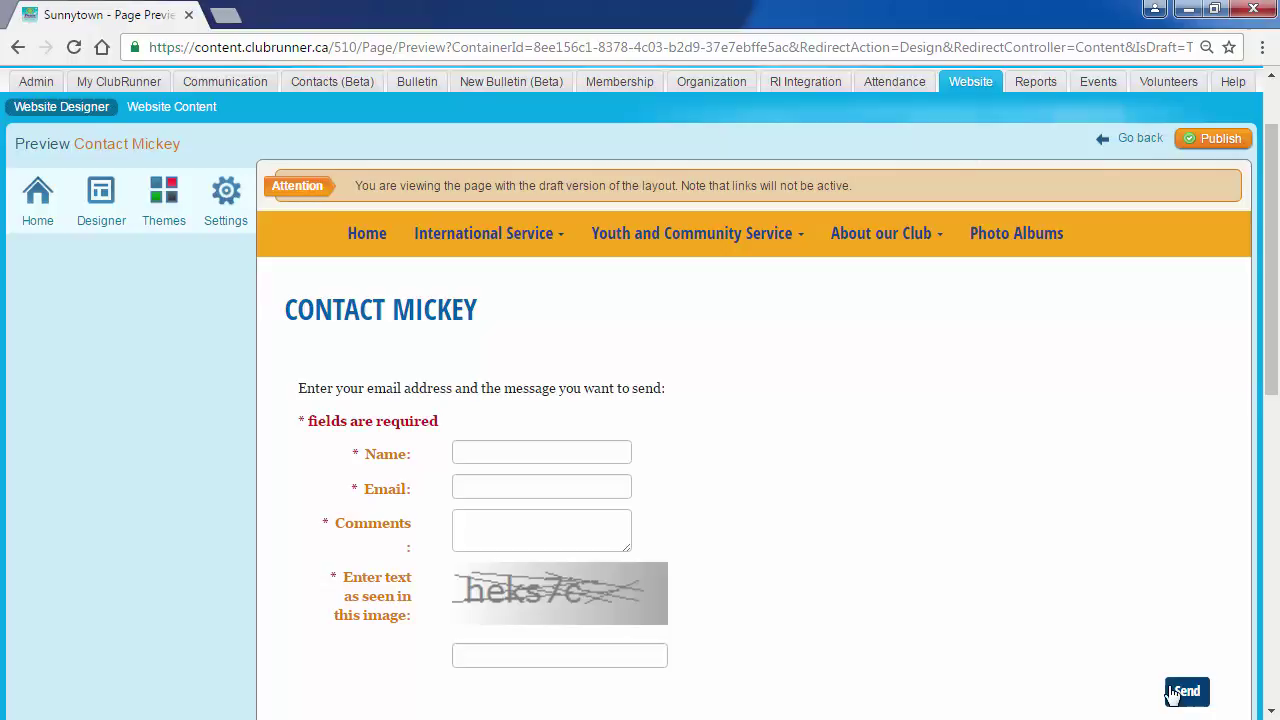
left_click(1139, 138)
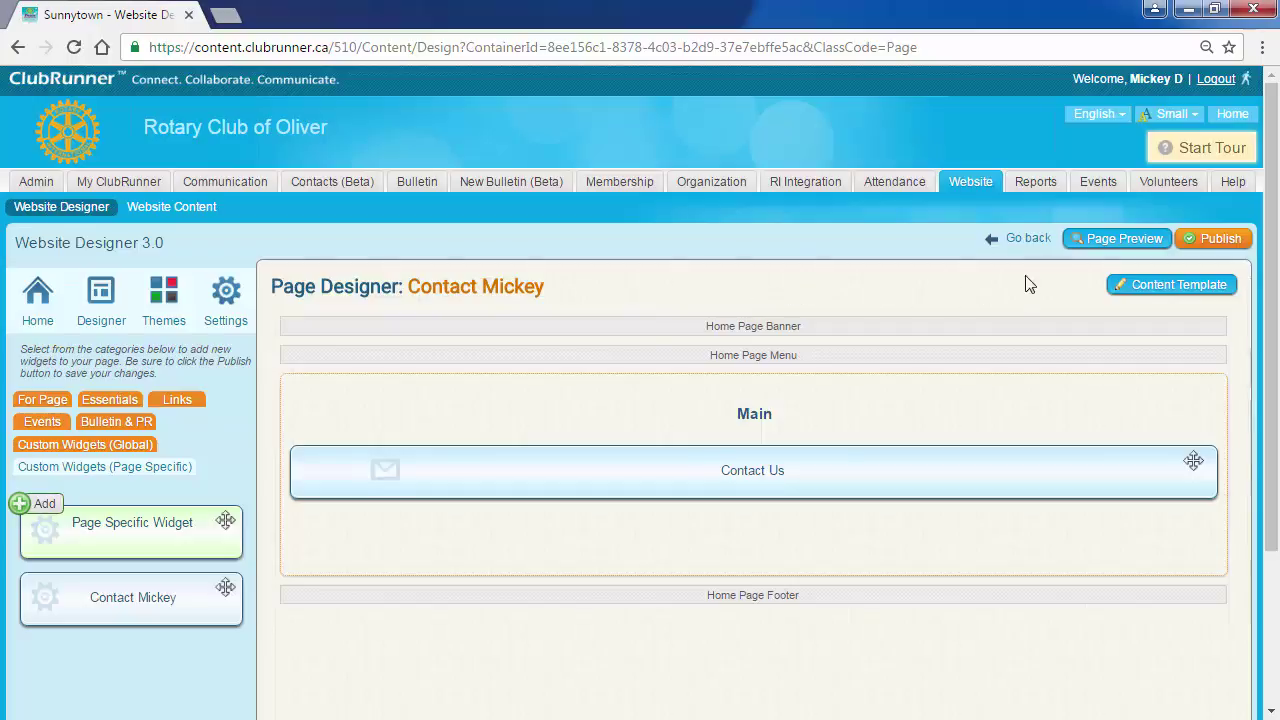
Step: Publish the contact page and confirm making its layout live
left_click(1217, 244)
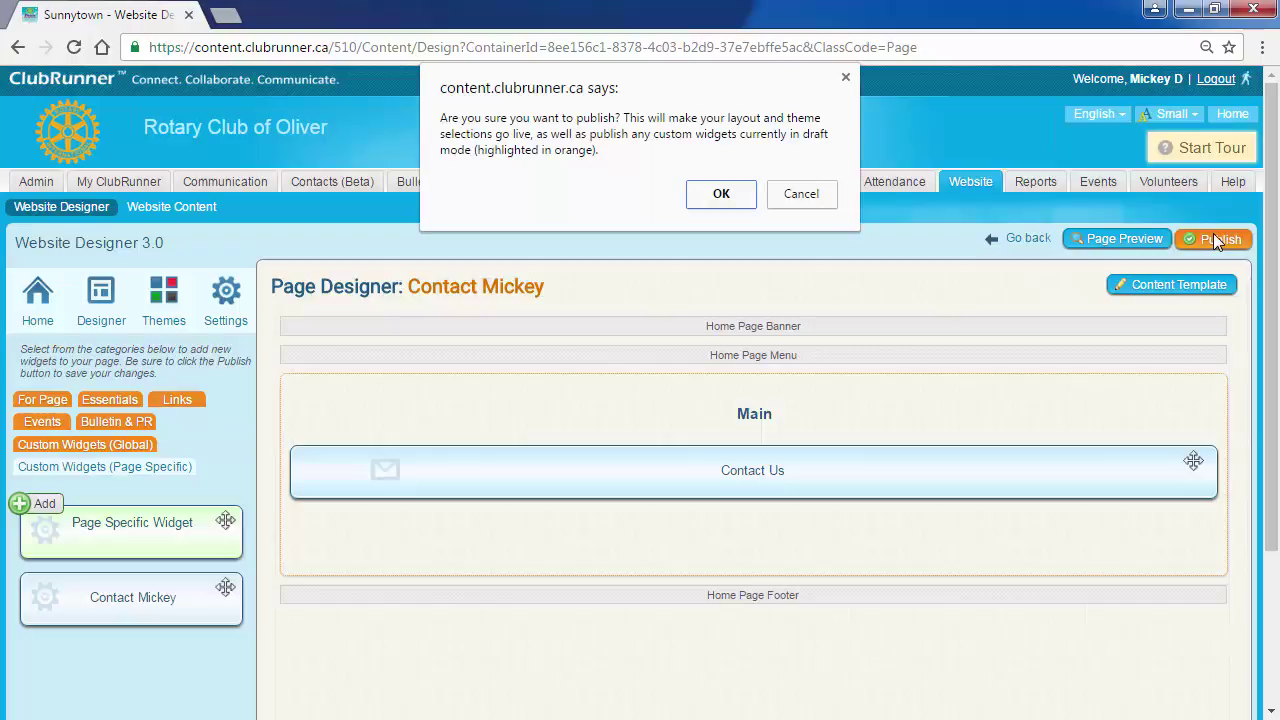
left_click(722, 195)
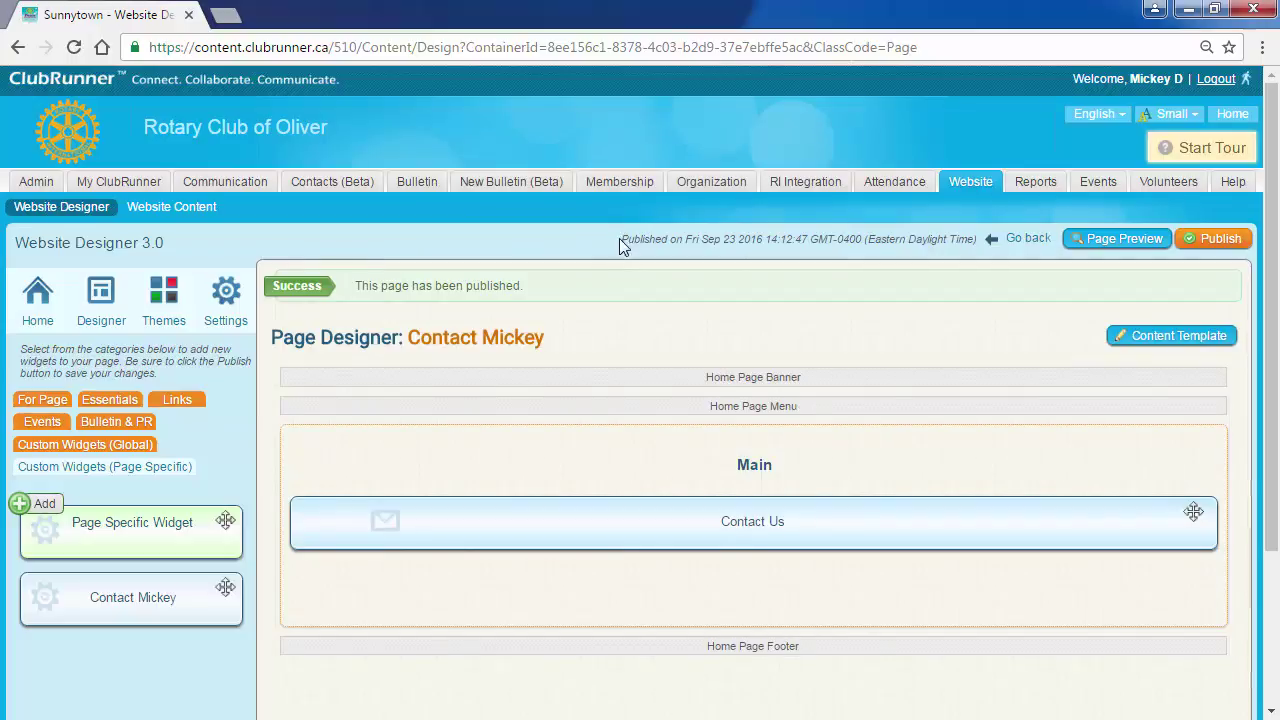
left_click_drag(980, 239, 626, 226)
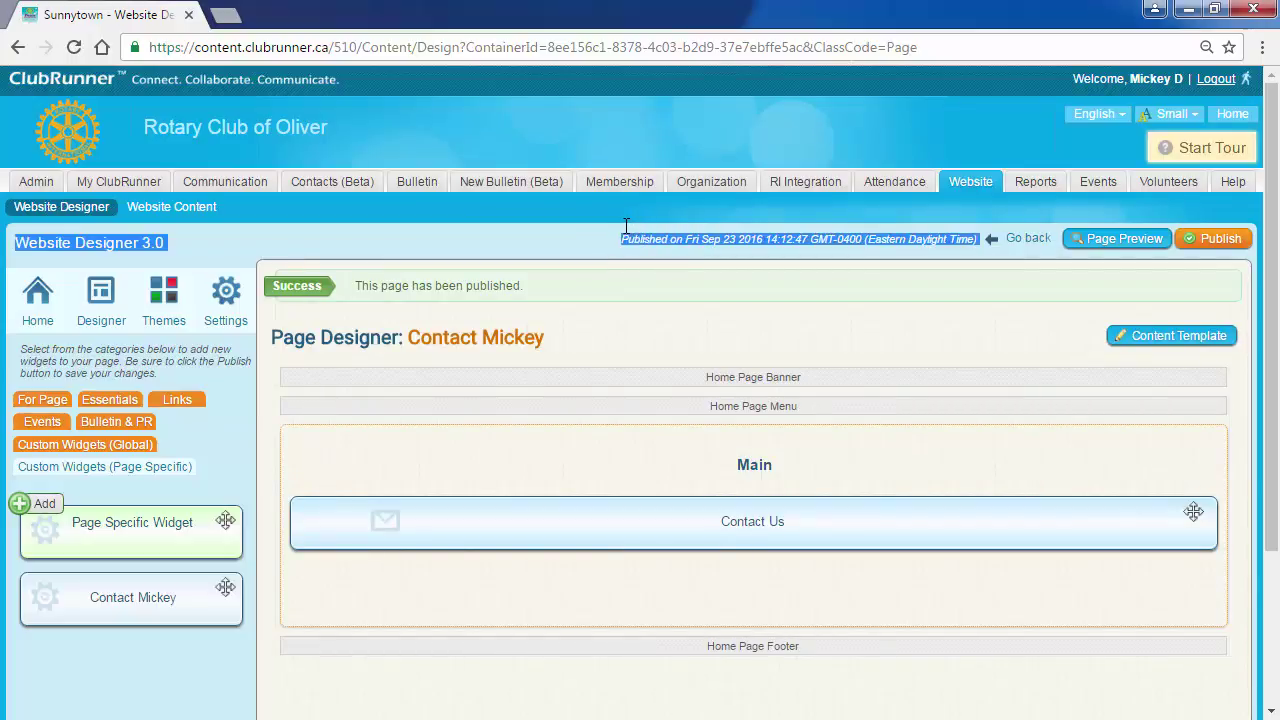
left_click(649, 242)
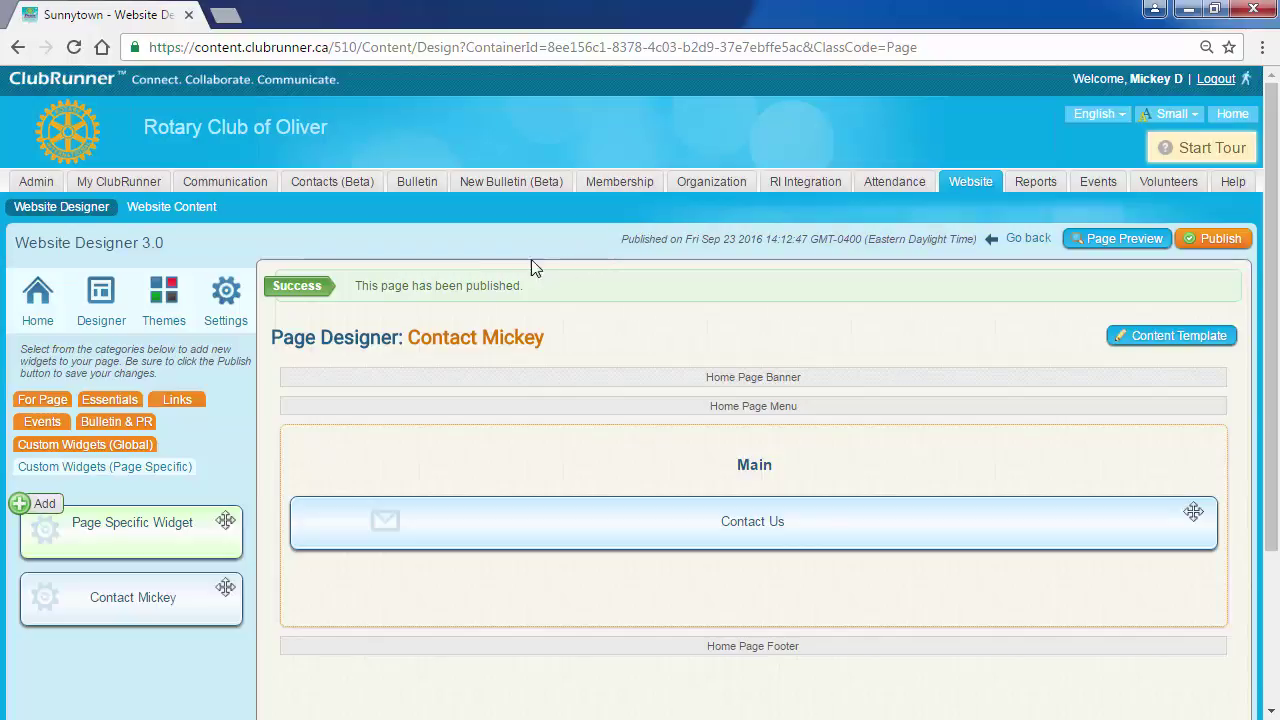
Step: Start a new item in the home page menu and title it Contact Us
left_click(101, 296)
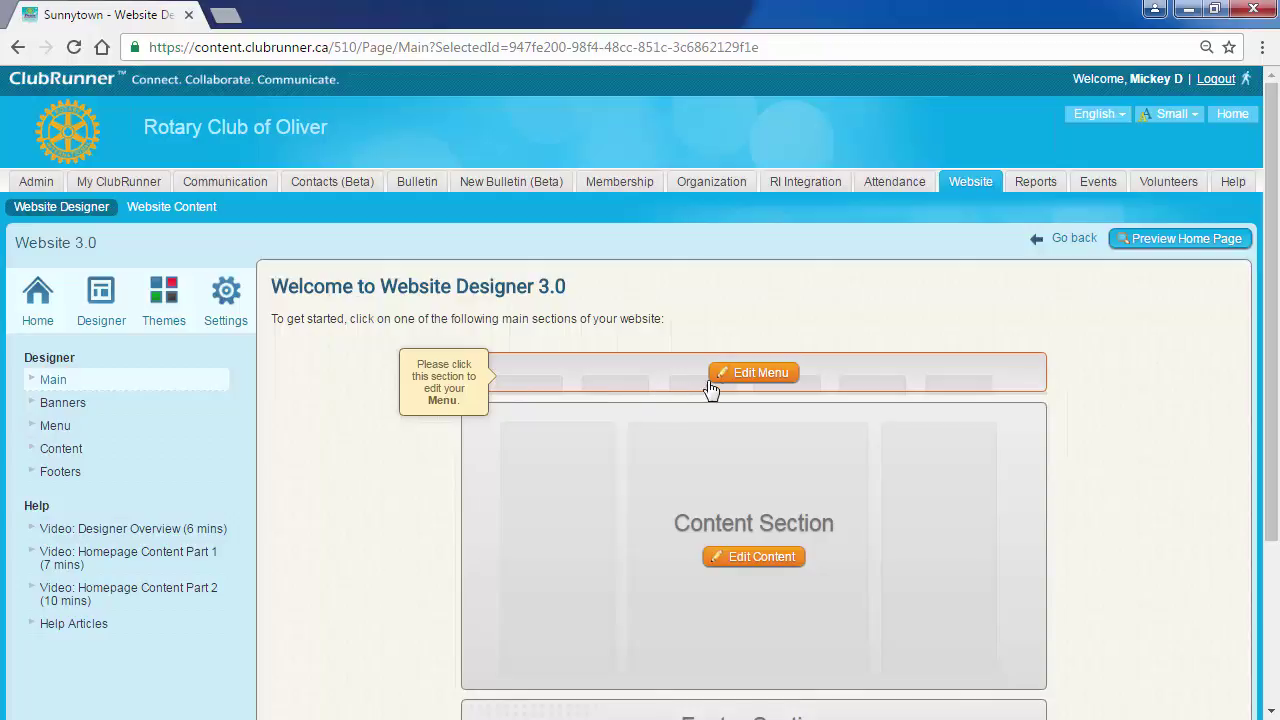
left_click(778, 375)
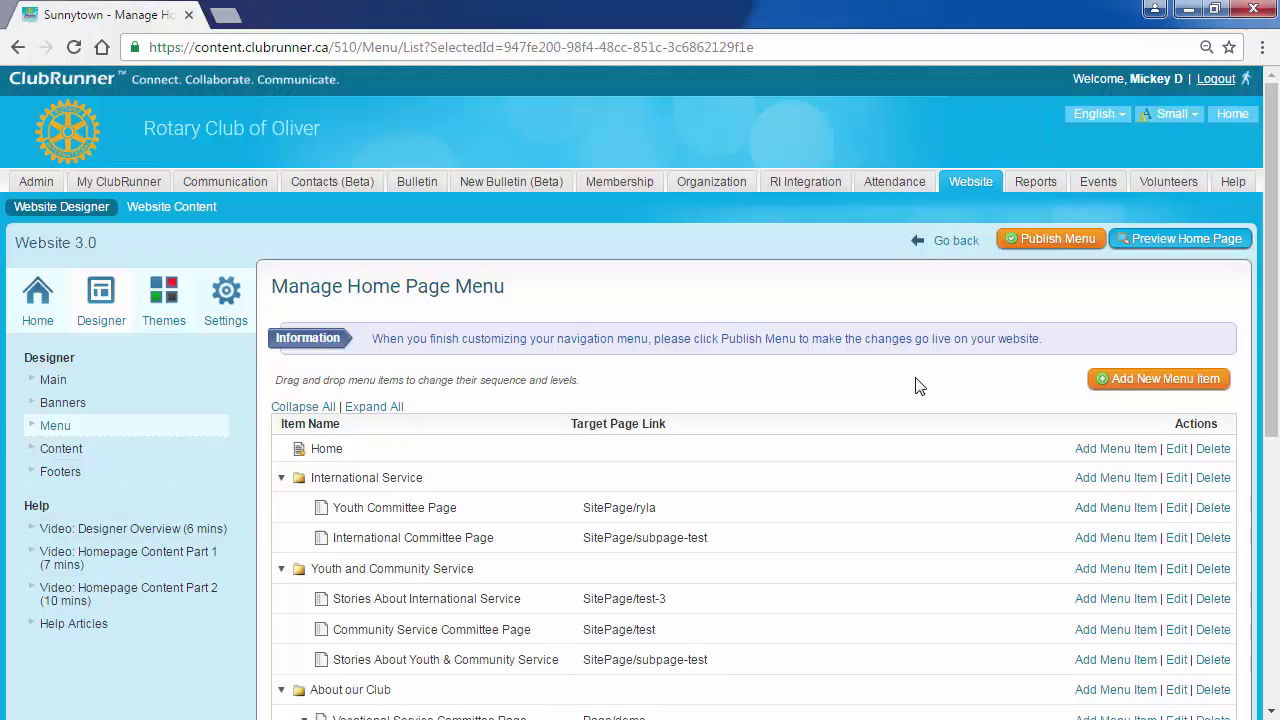
left_click(1174, 387)
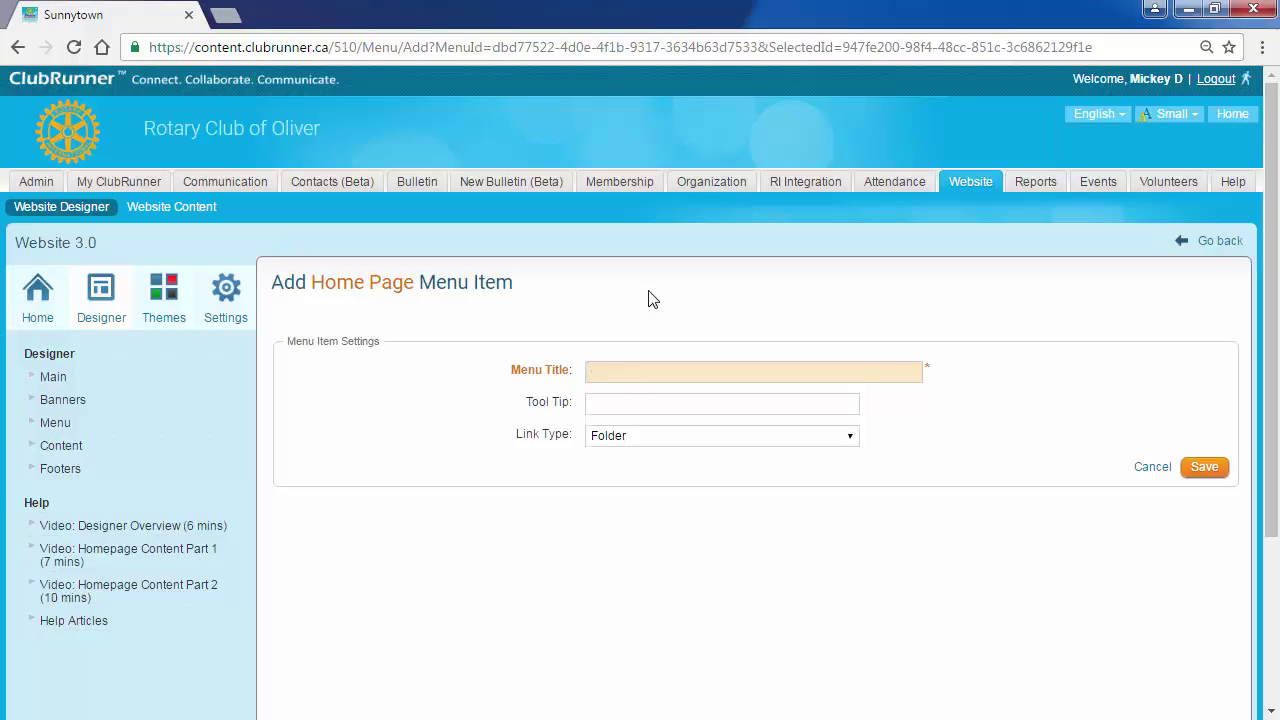
type("Contact Mickey")
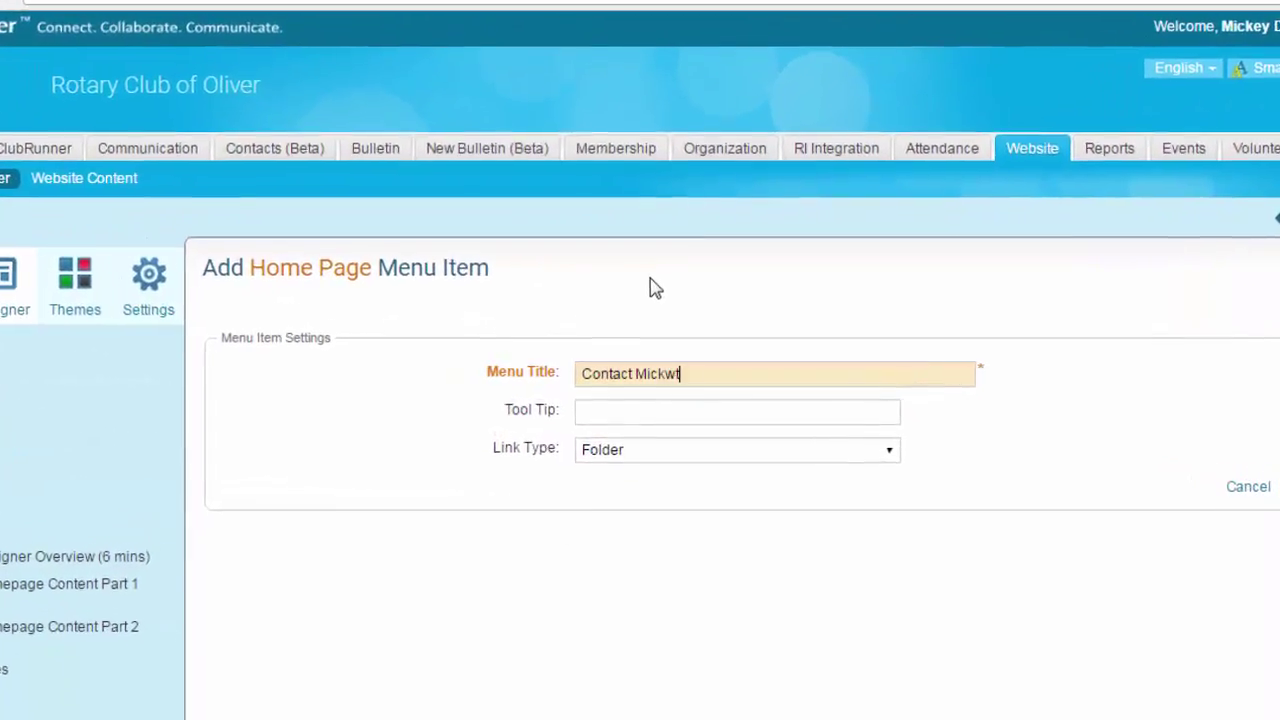
key("BackSpace")
key("BackSpace")
key("BackSpace")
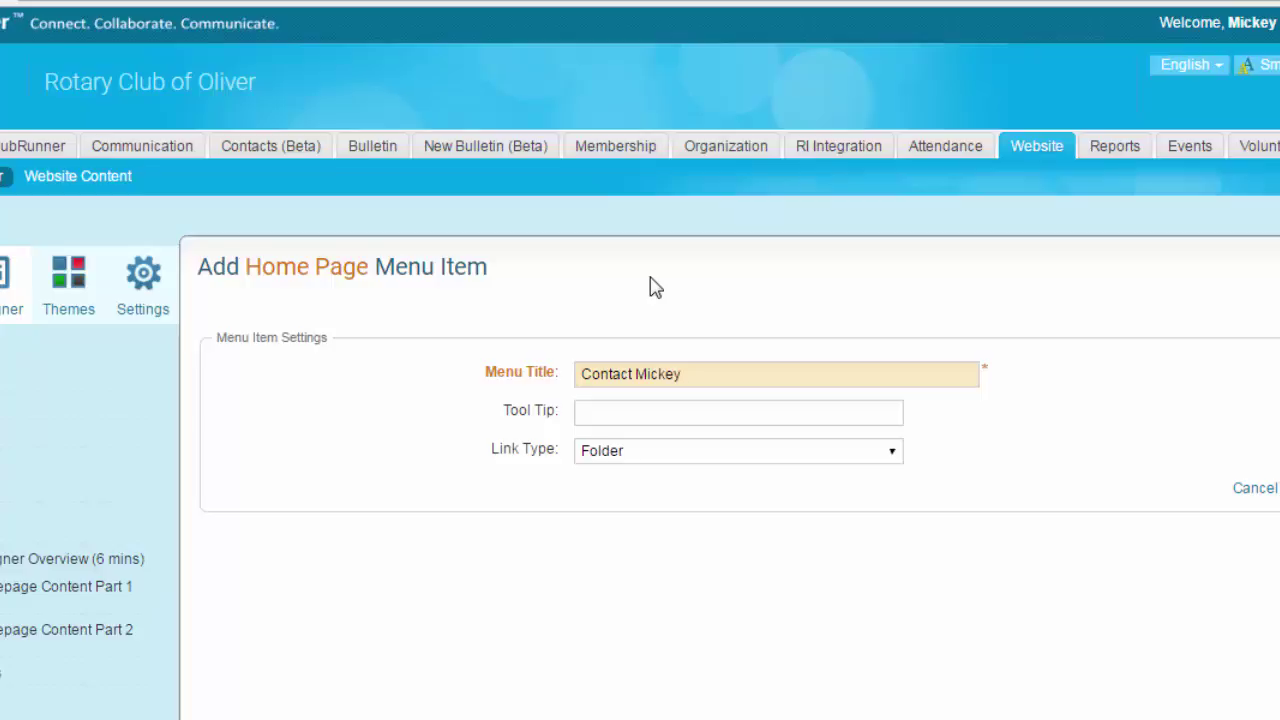
key("BackSpace")
key("BackSpace")
key("BackSpace")
key("BackSpace")
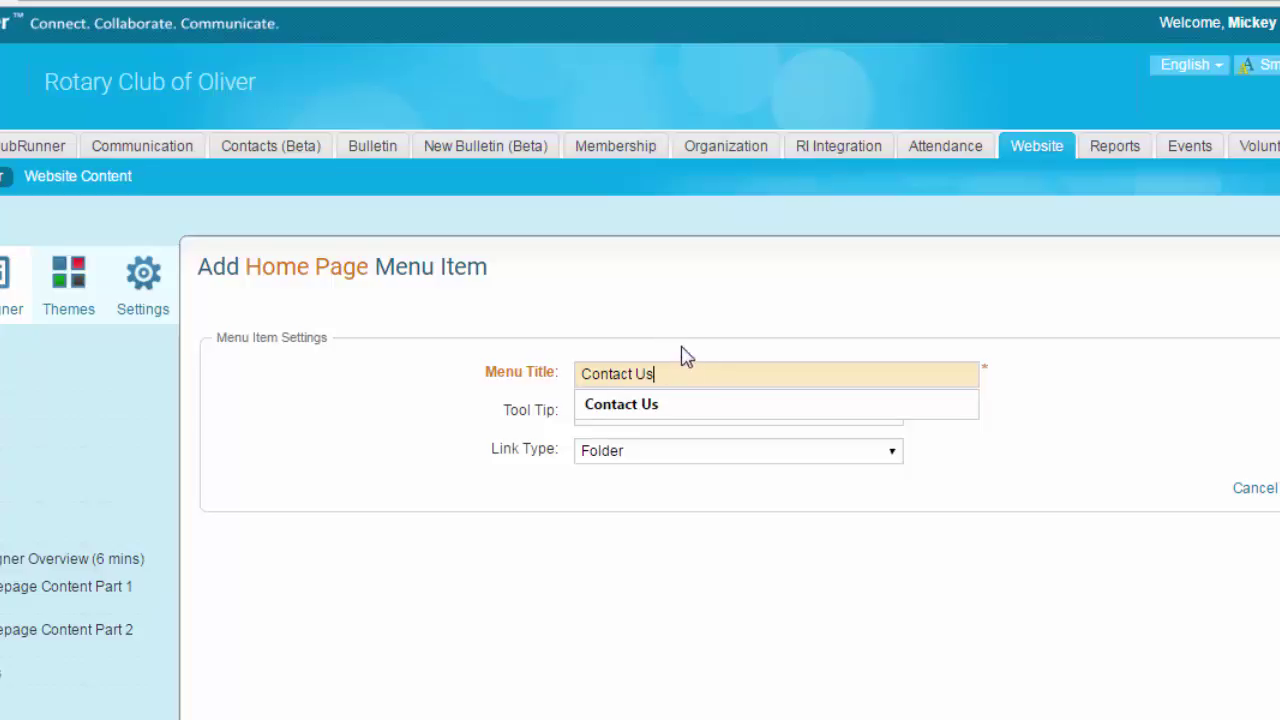
left_click(717, 287)
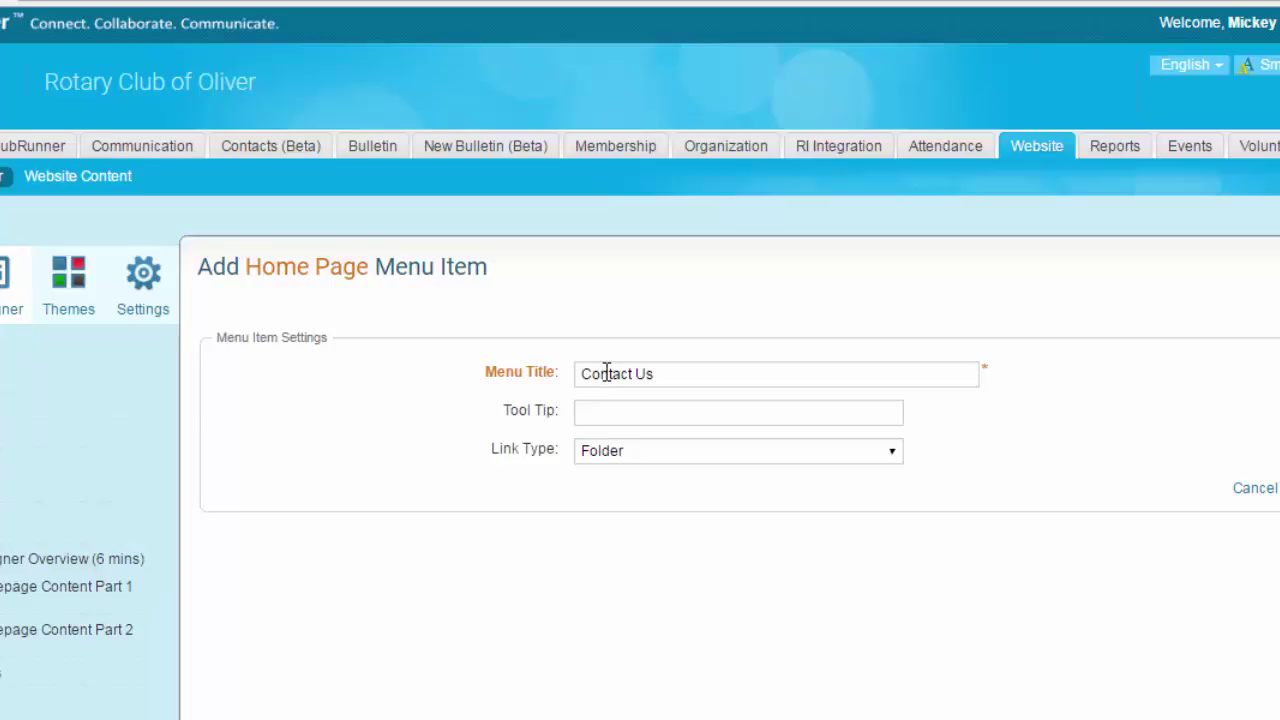
Step: Set the menu item's link type to Custom Page, link it to the newly published contact page, and save it
left_click(589, 411)
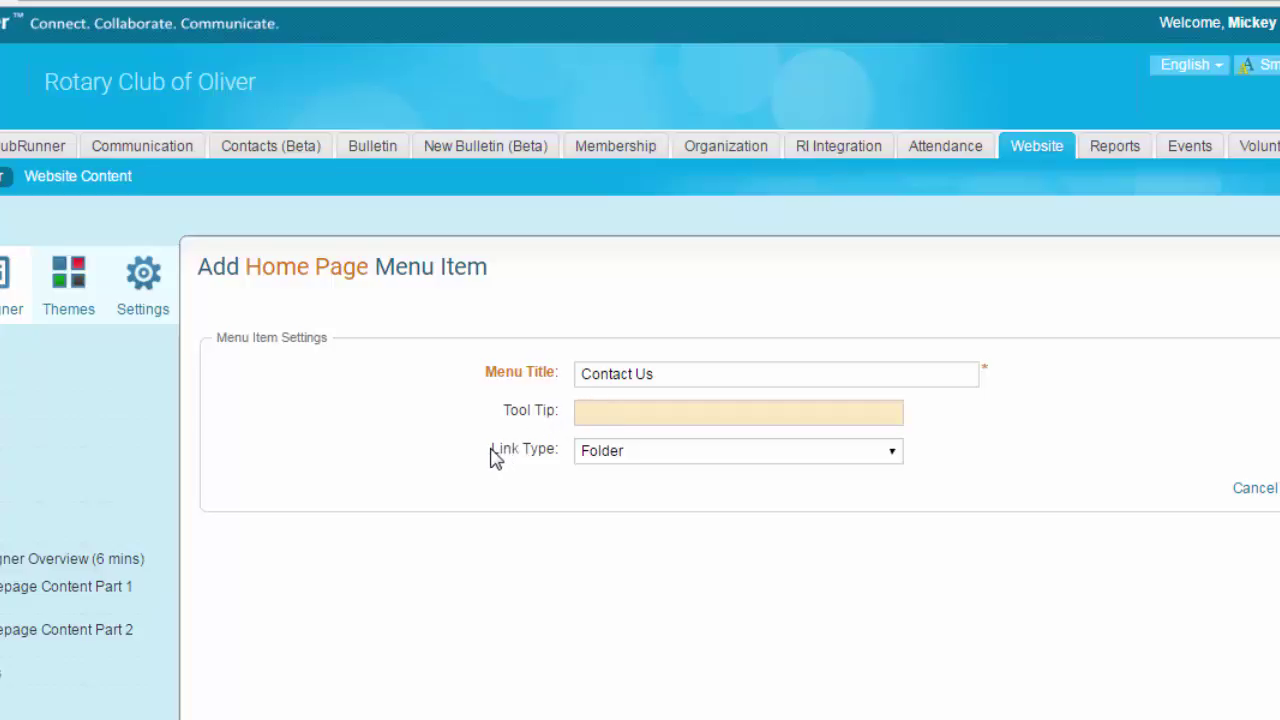
left_click(638, 451)
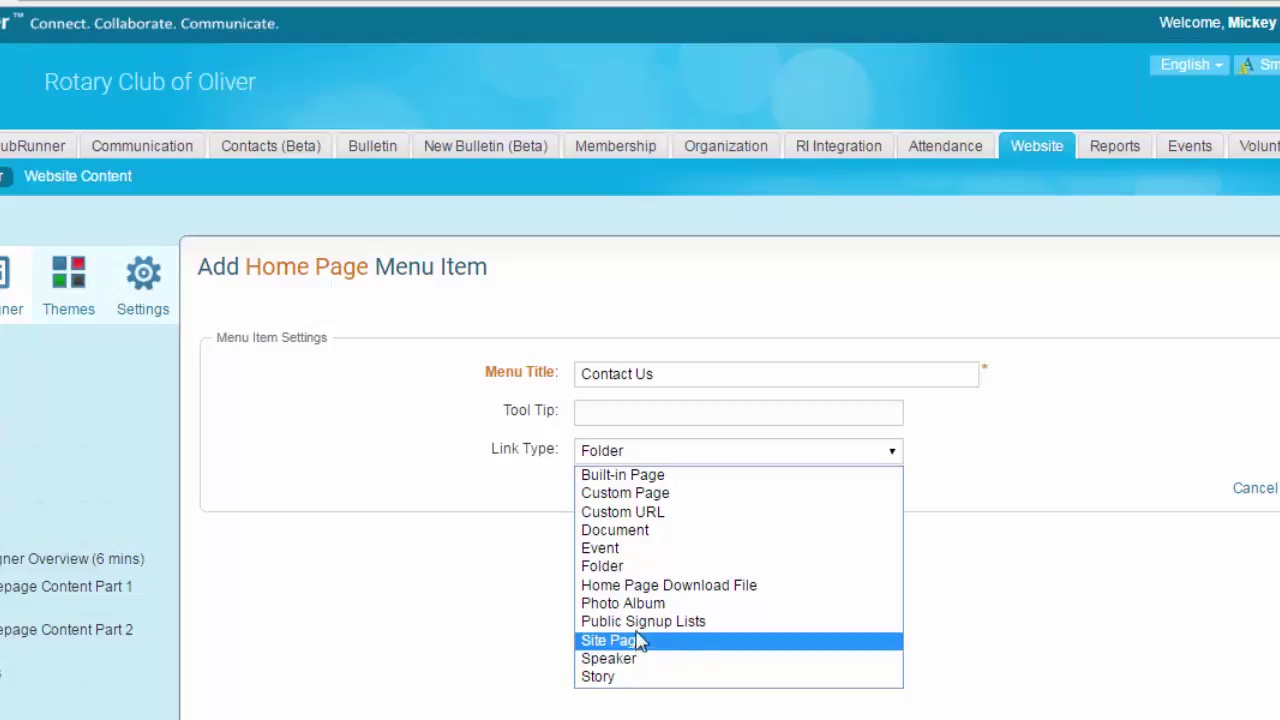
left_click(666, 494)
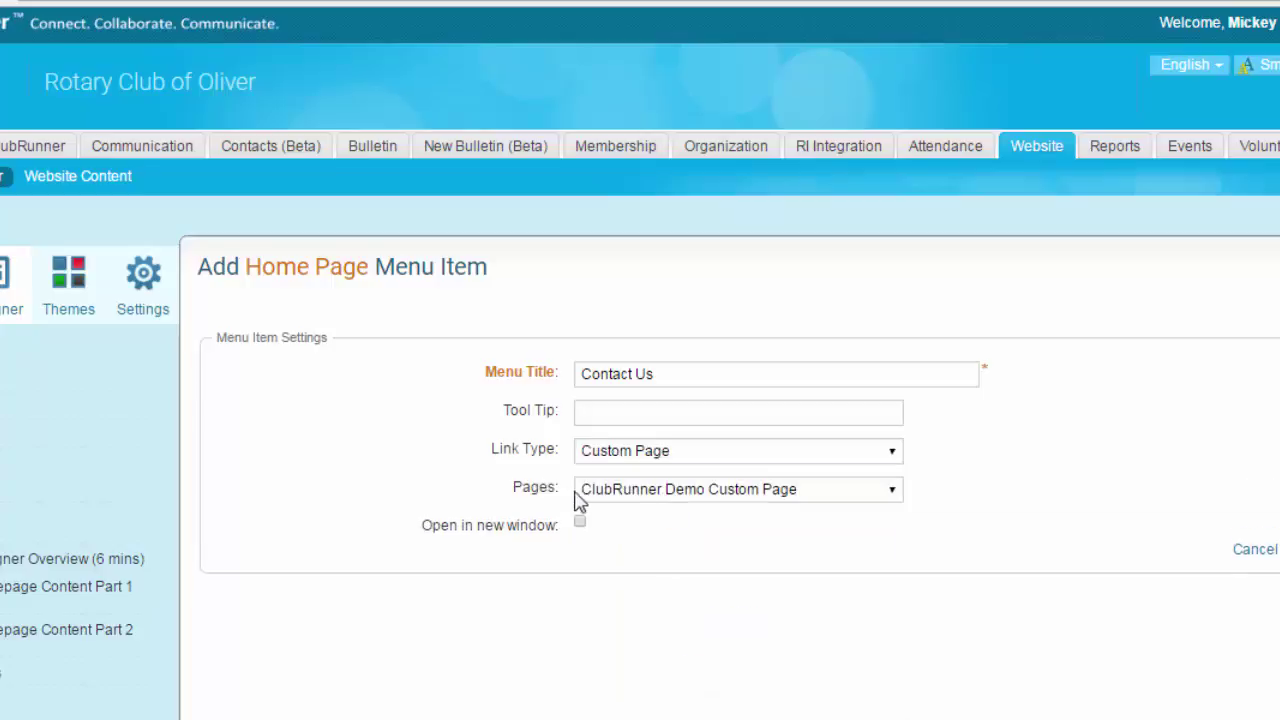
left_click(670, 496)
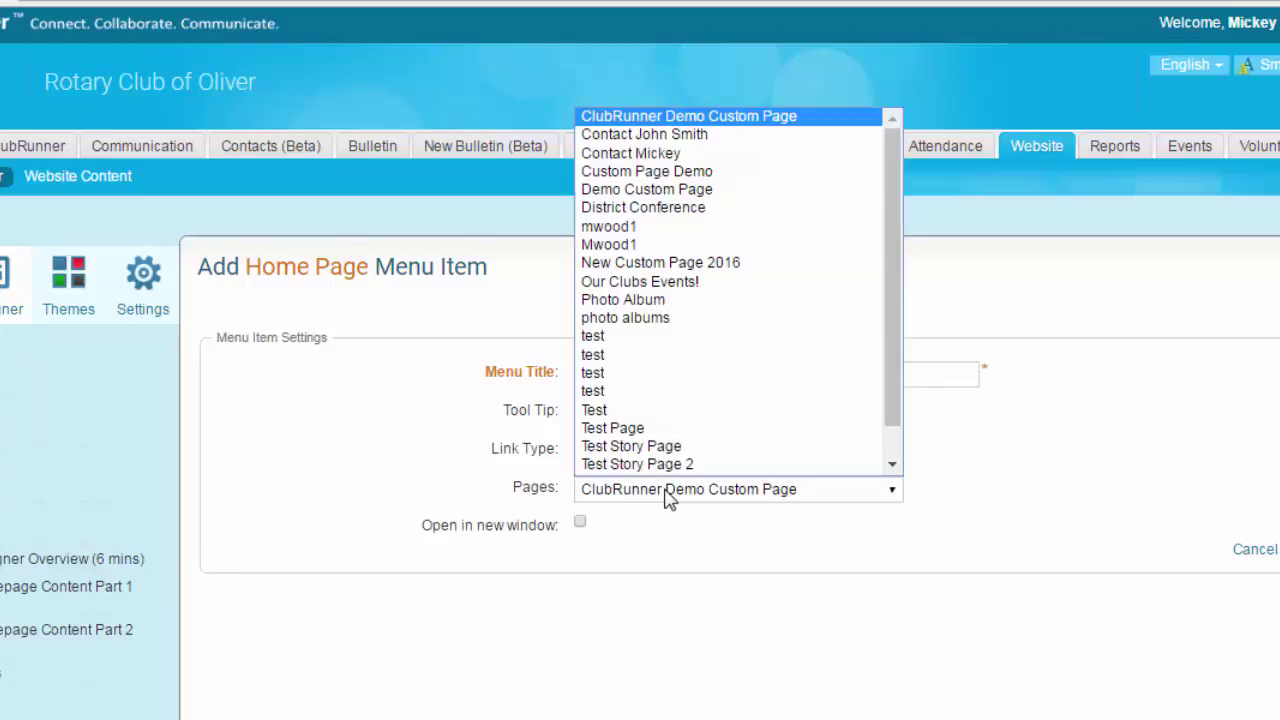
left_click(652, 158)
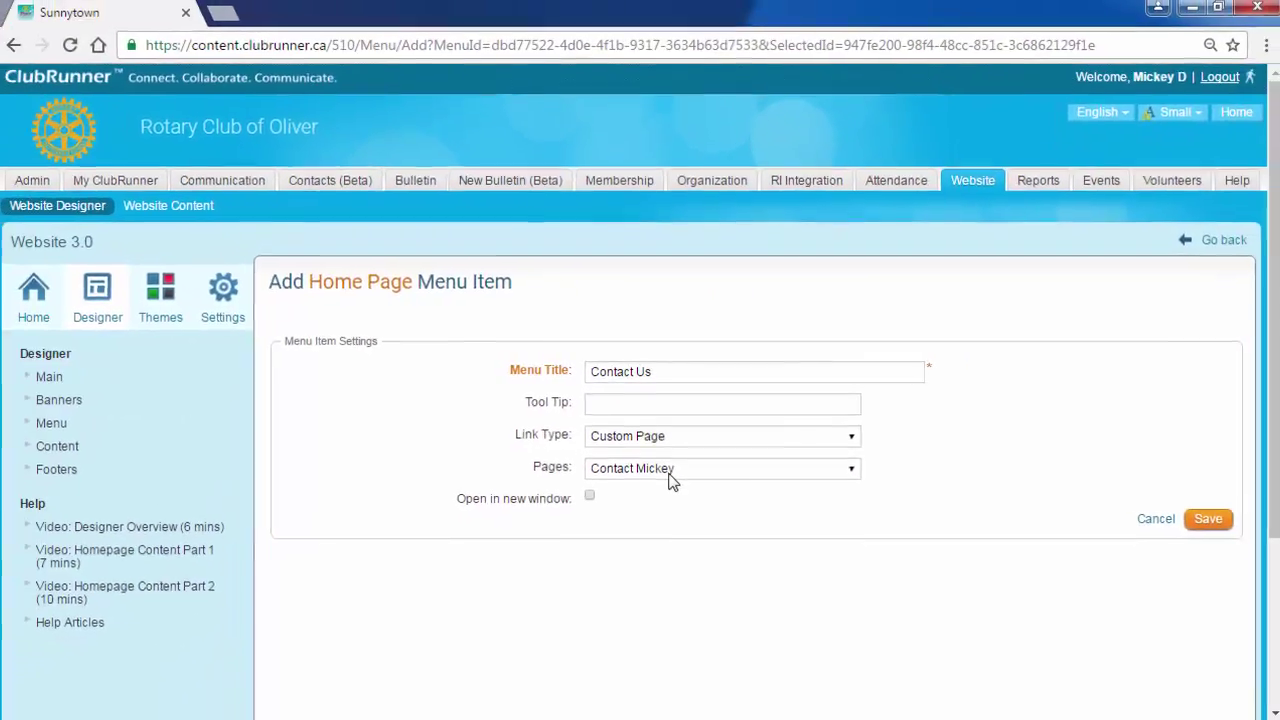
left_click(1203, 520)
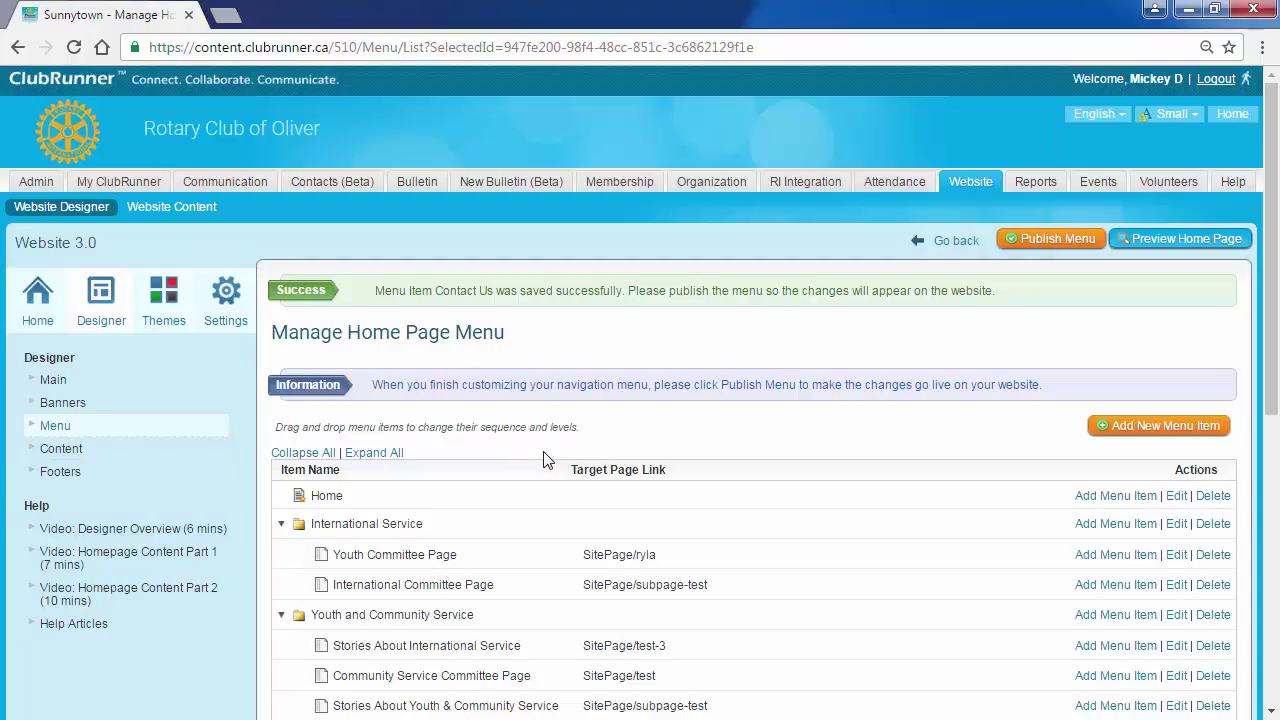
scroll(543, 459, "down", 5)
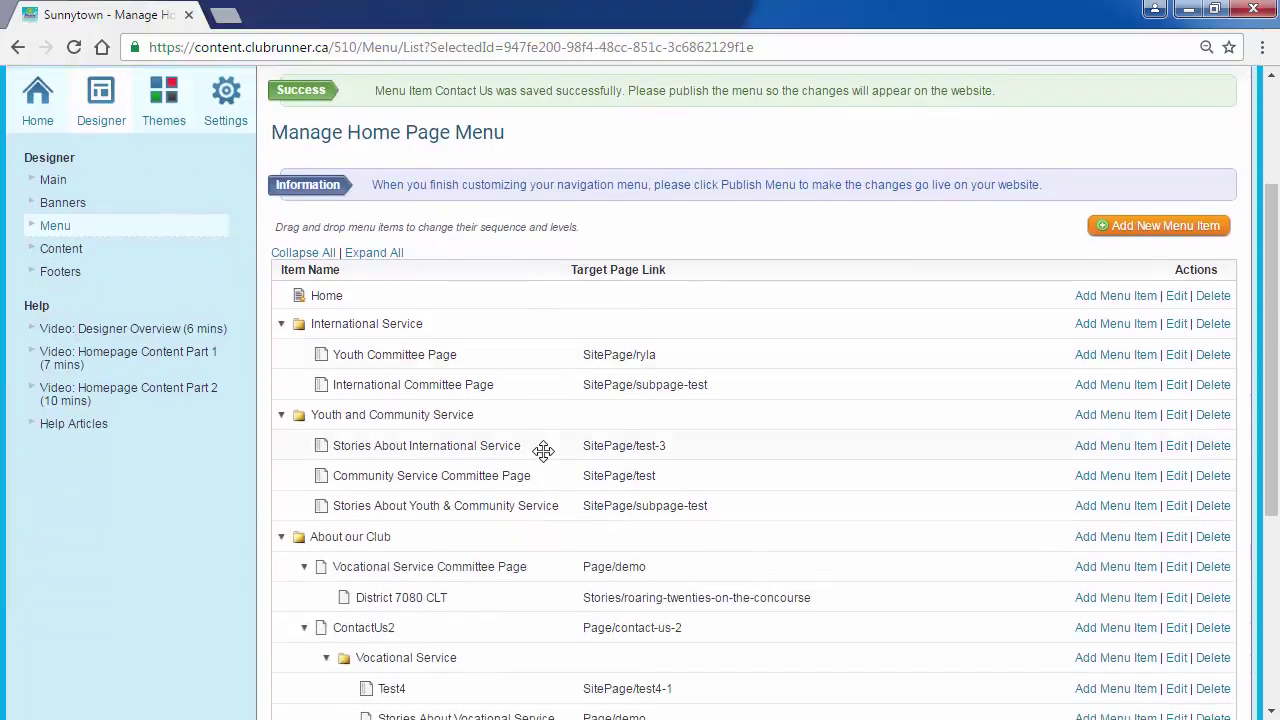
scroll(543, 450, "down", 1)
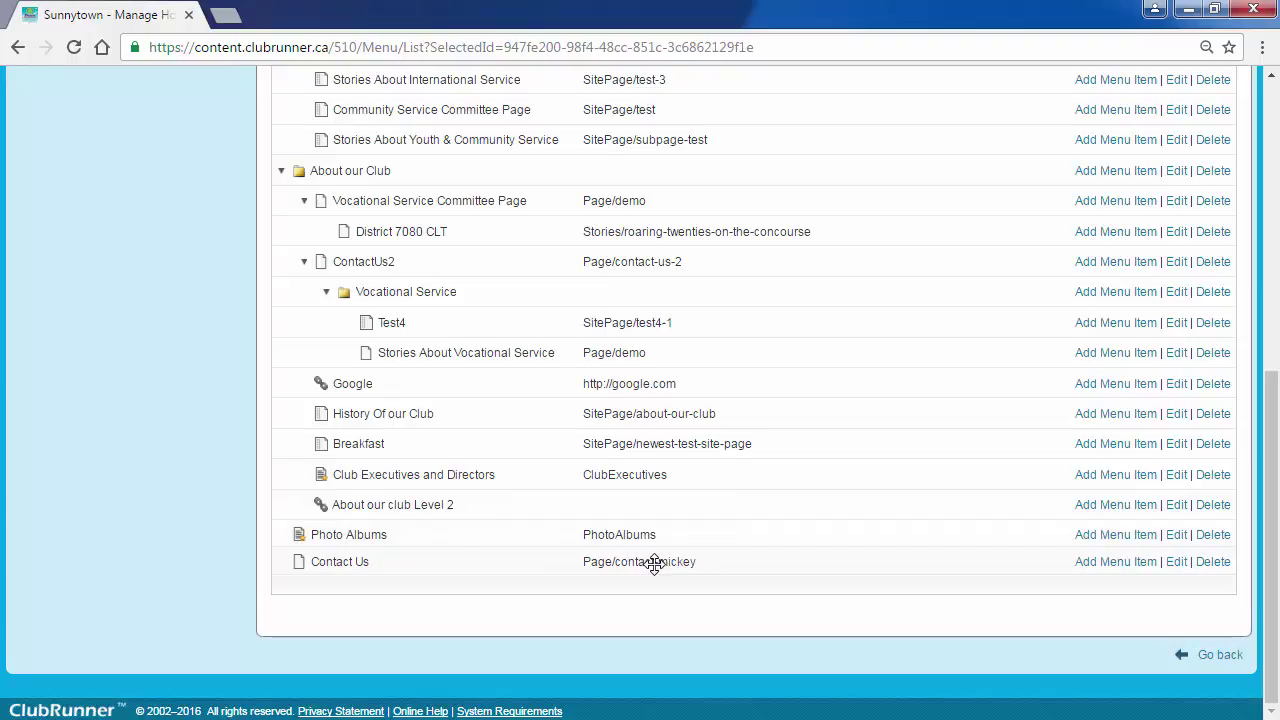
Step: Publish the home page menu with its new Contact Us item and confirm publishing the changes
scroll(550, 550, "up", 3)
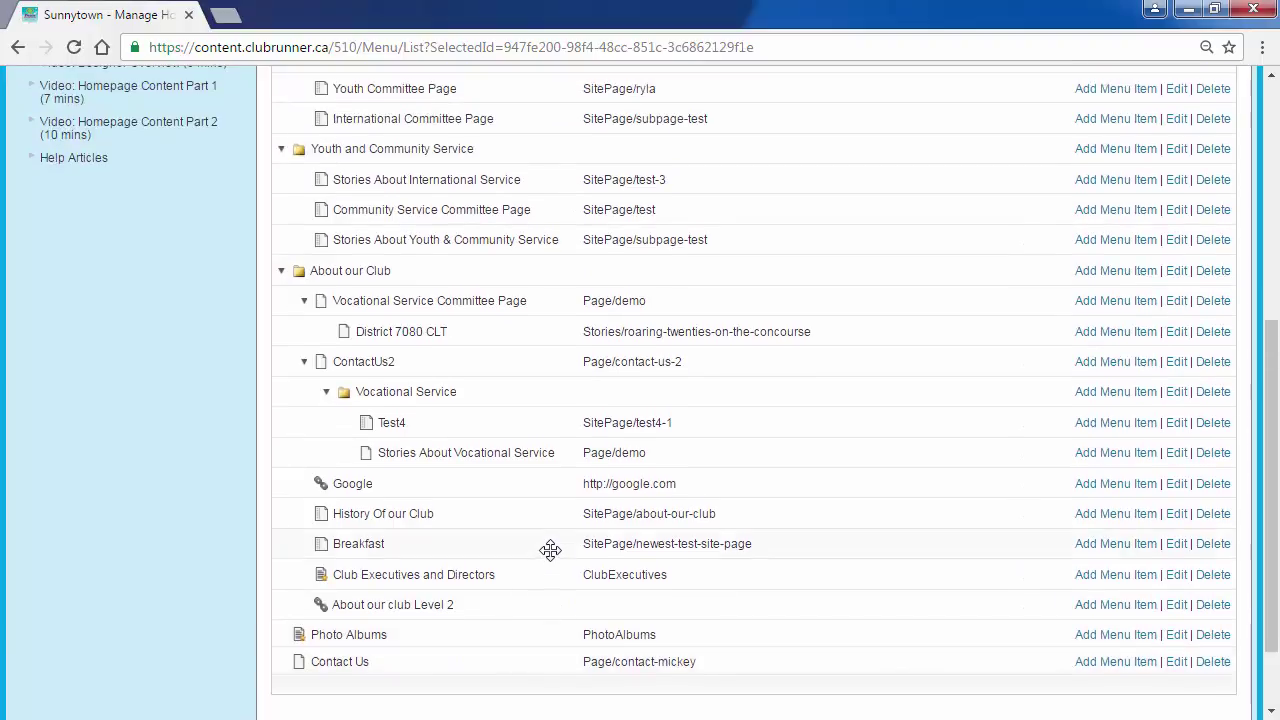
scroll(550, 550, "up", 2)
scroll(366, 286, "down", 1)
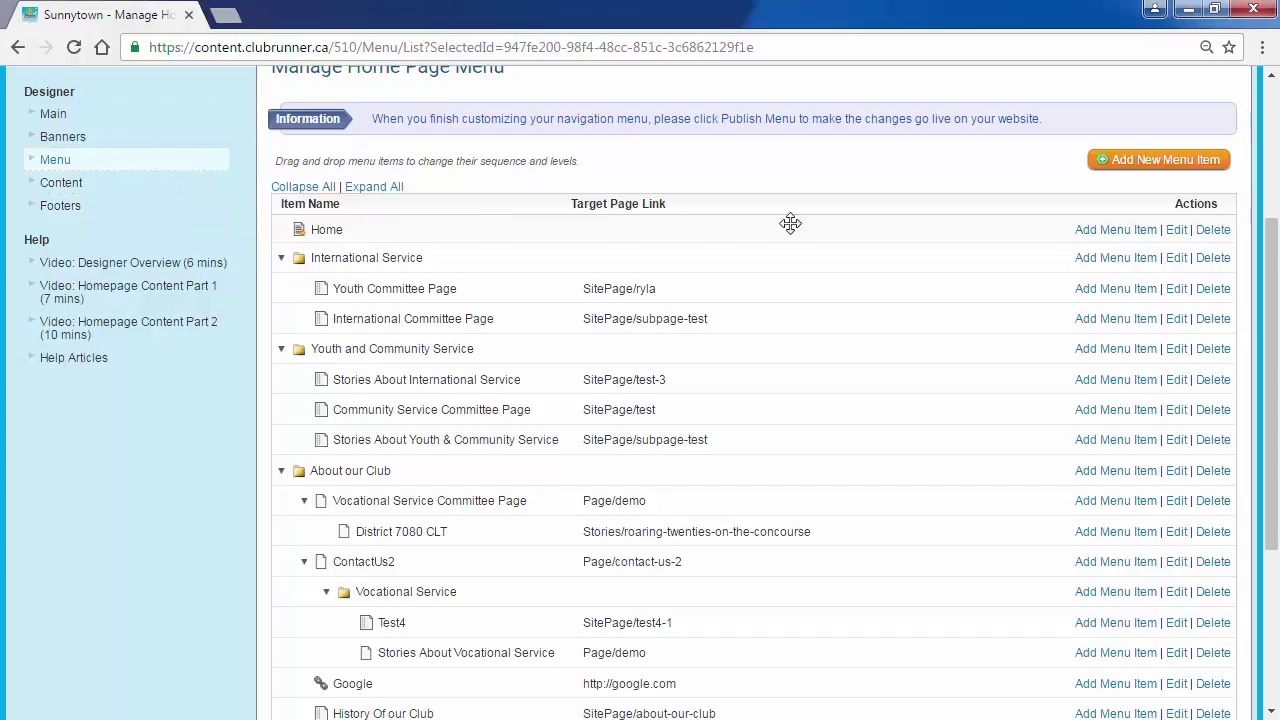
scroll(812, 225, "up", 1)
scroll(815, 227, "up", 3)
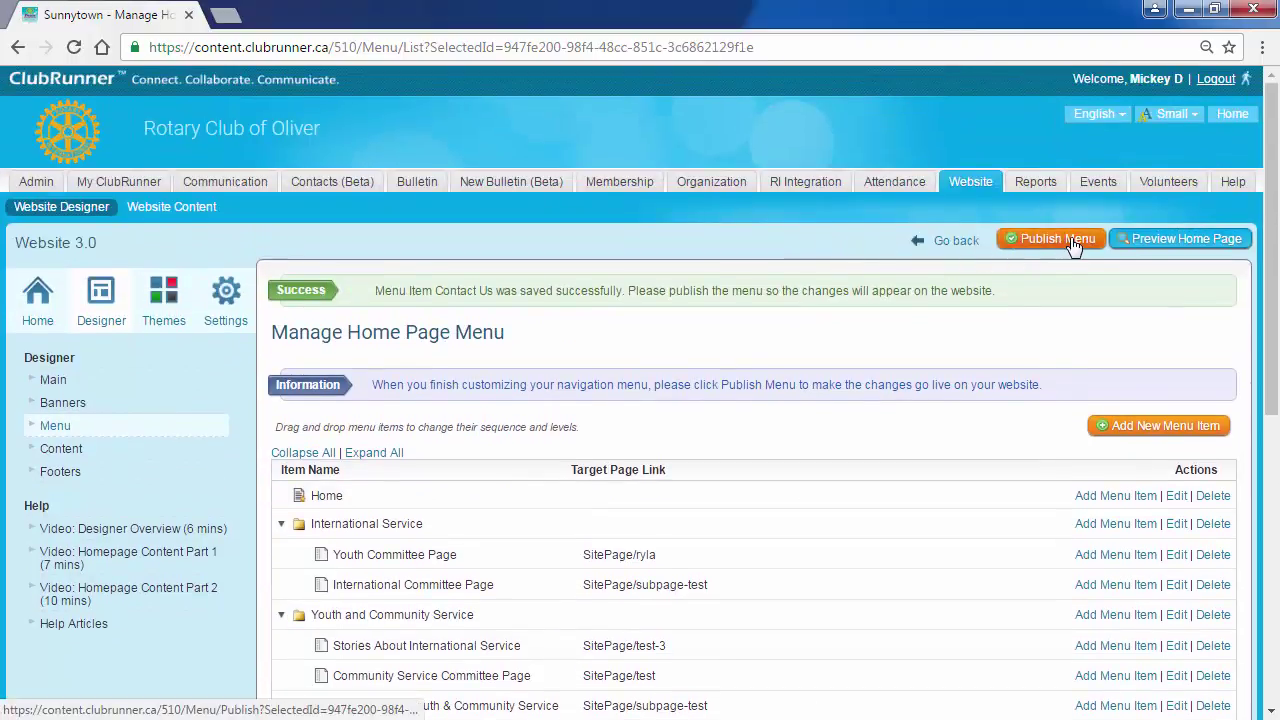
left_click(1072, 243)
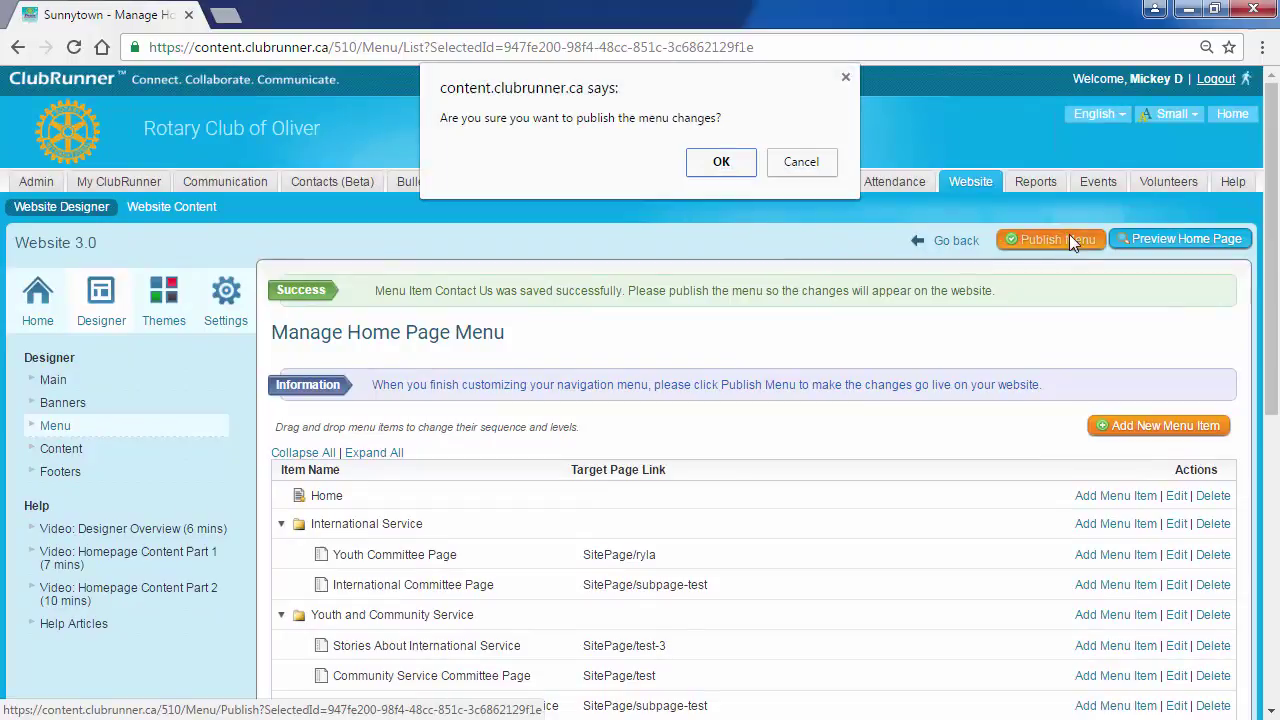
left_click(721, 163)
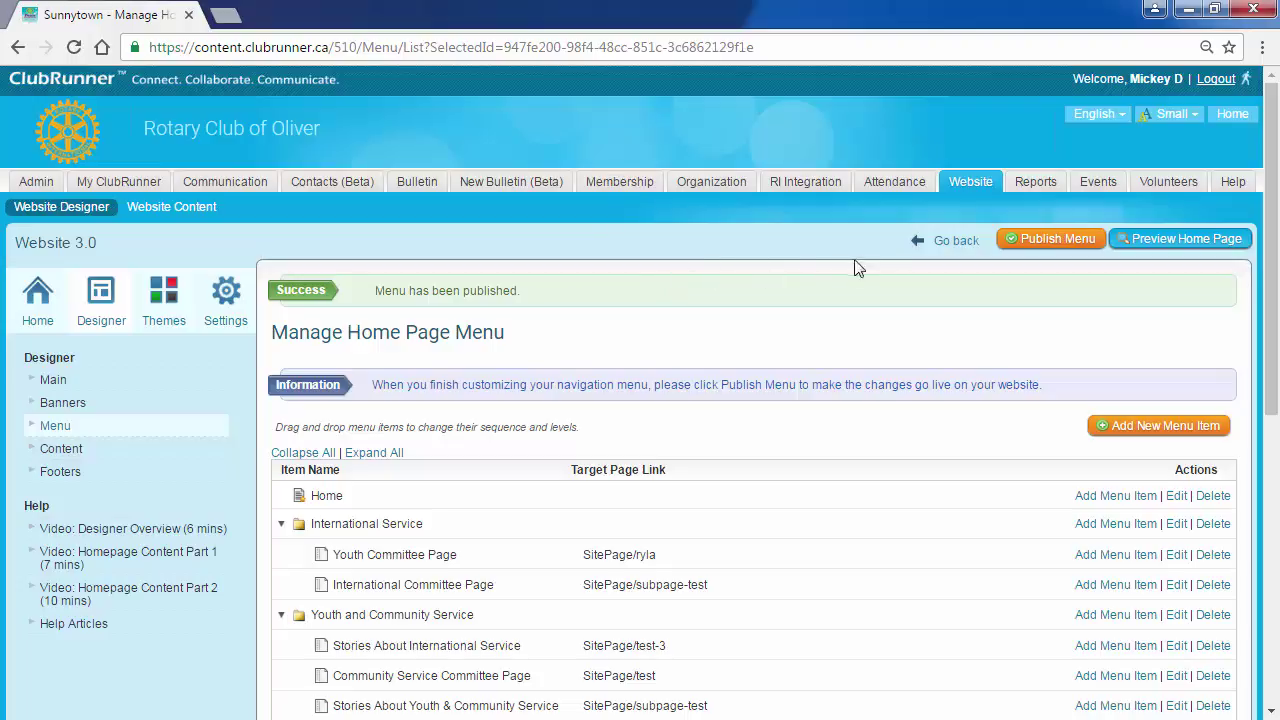
Step: Go to the club's public home page, follow the Contact Us menu link, and check the contact page's heading and form
left_click(1237, 117)
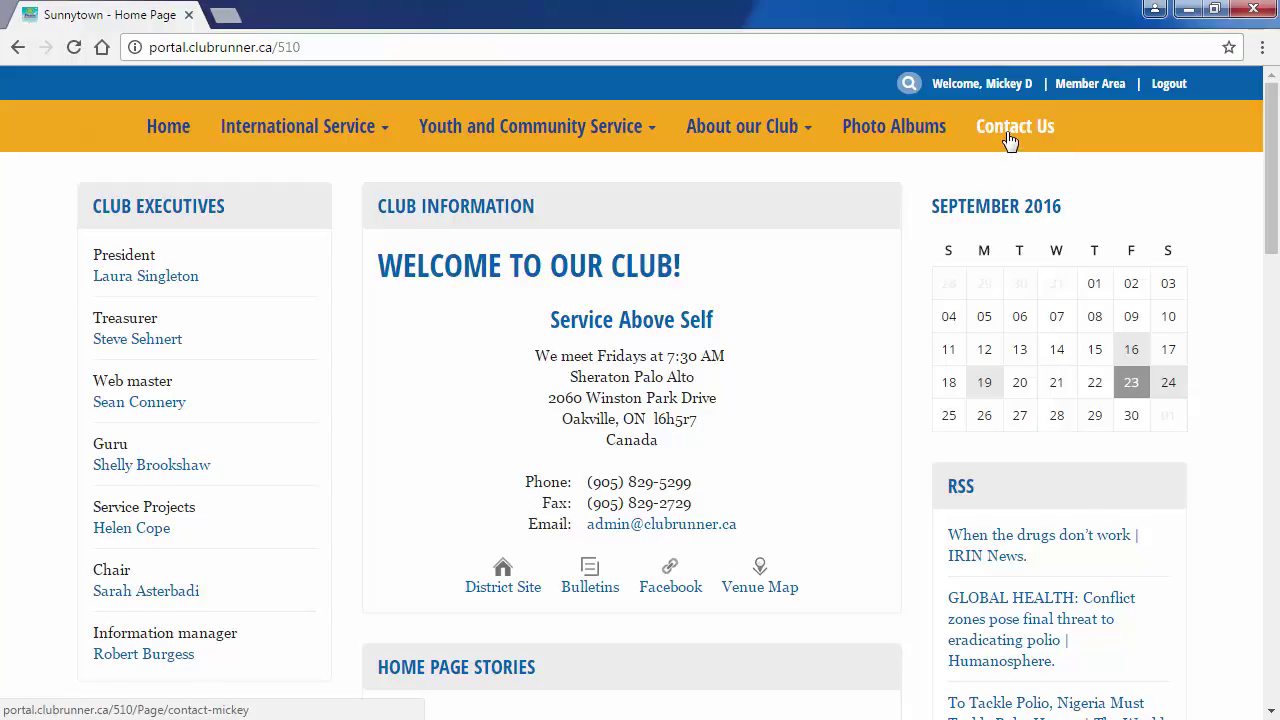
left_click(1010, 141)
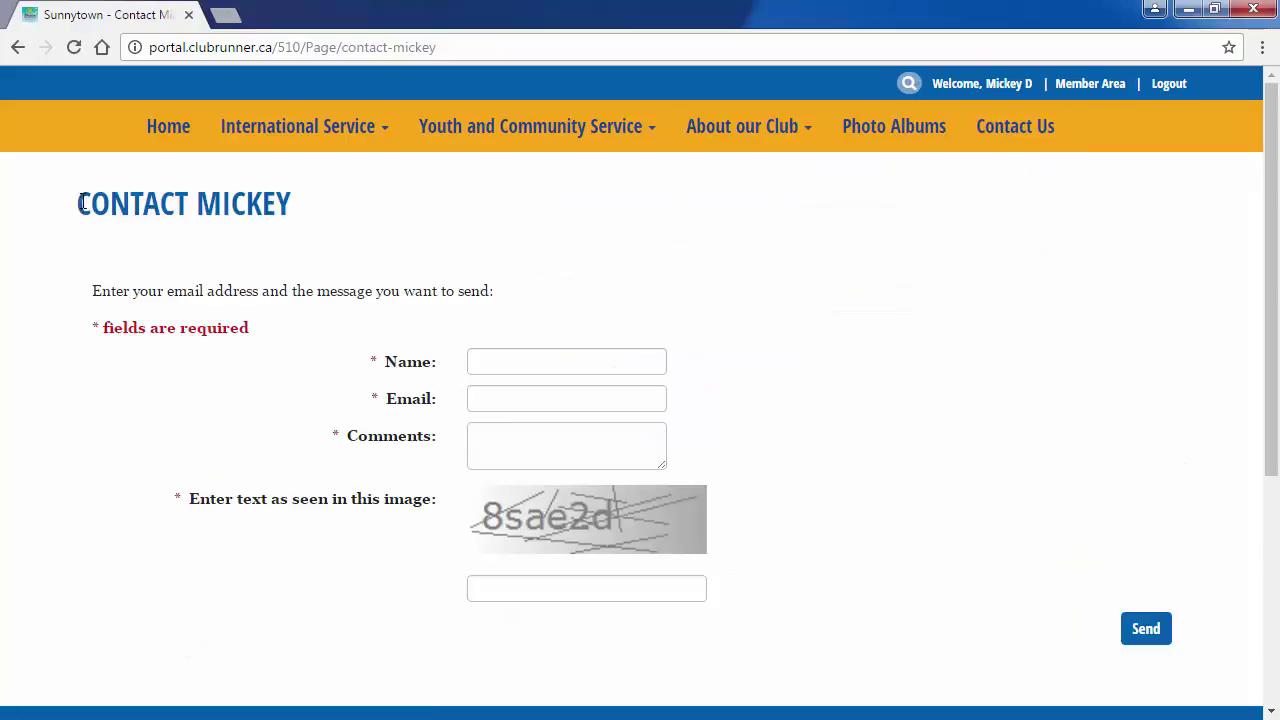
left_click_drag(80, 203, 296, 192)
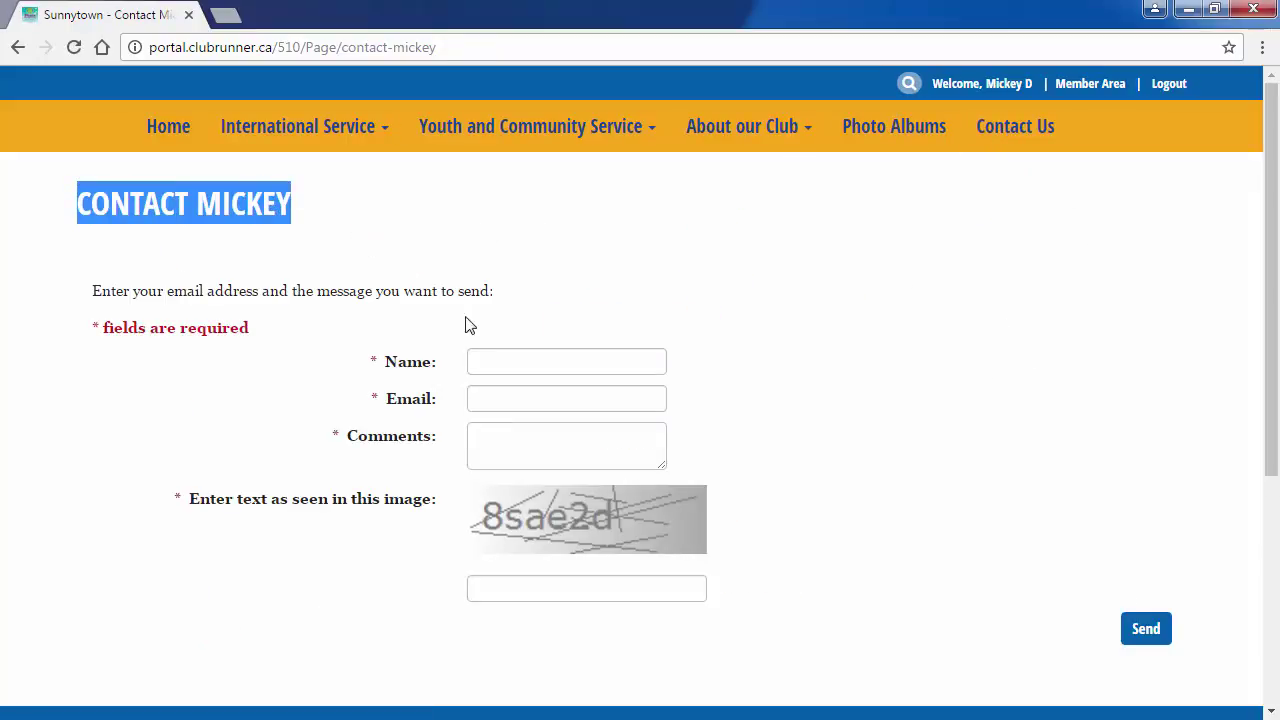
left_click(168, 197)
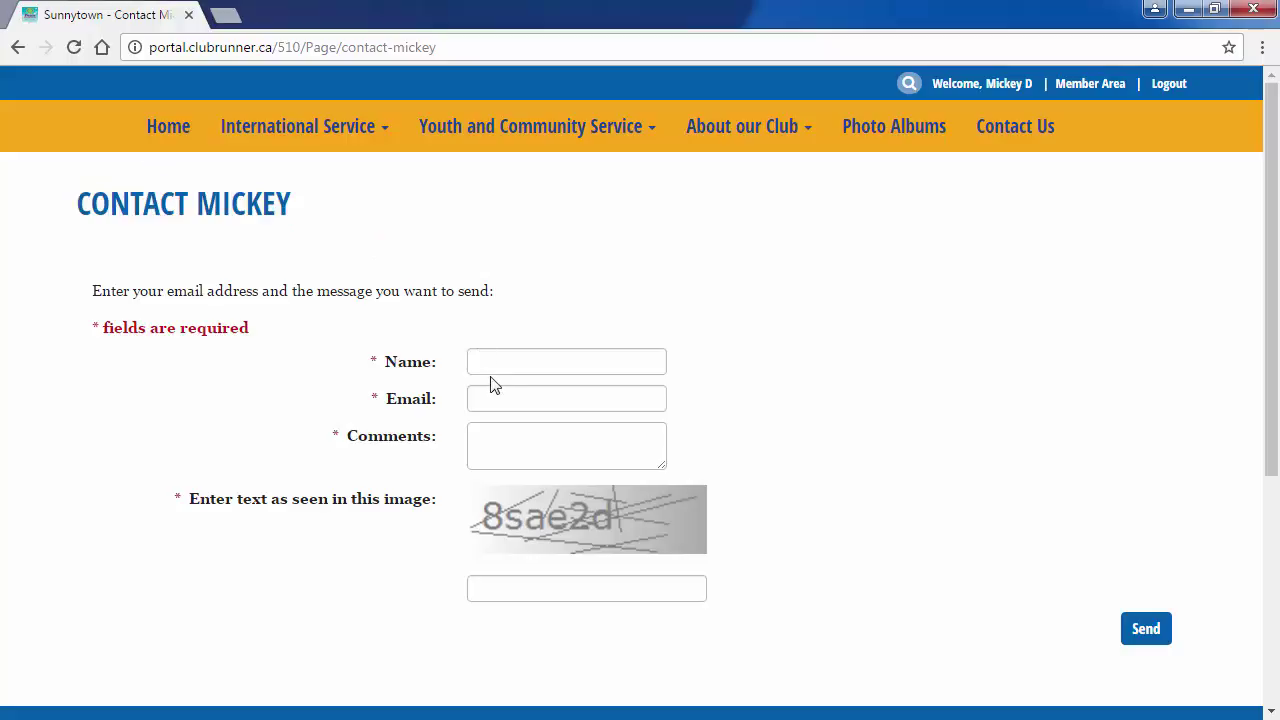